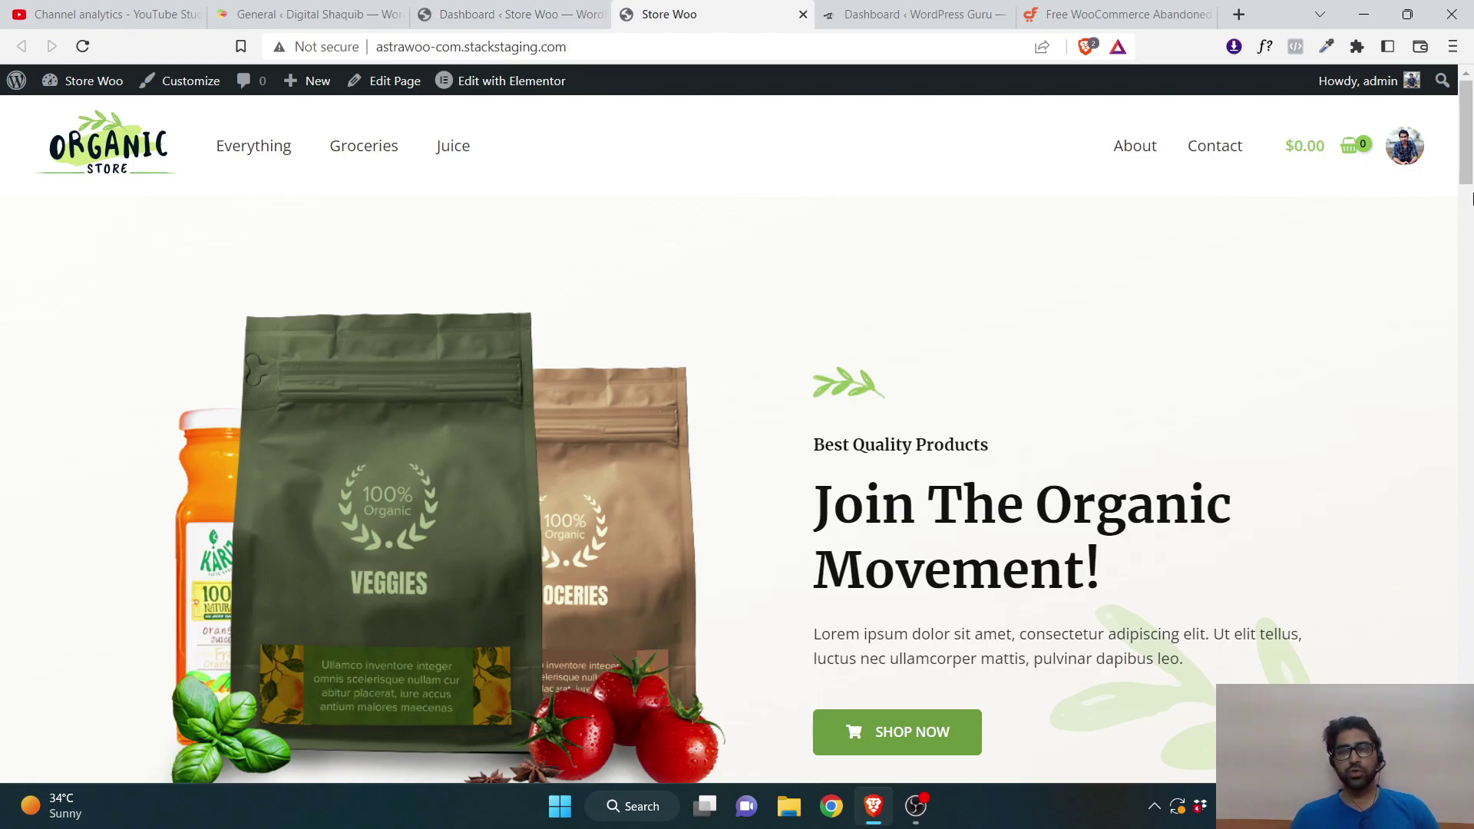
- Add the Hand Sanitizer to the store's shopping cart and open the cart page
left_click(1470, 206)
scroll(1470, 206, "down", 8)
left_click(568, 265)
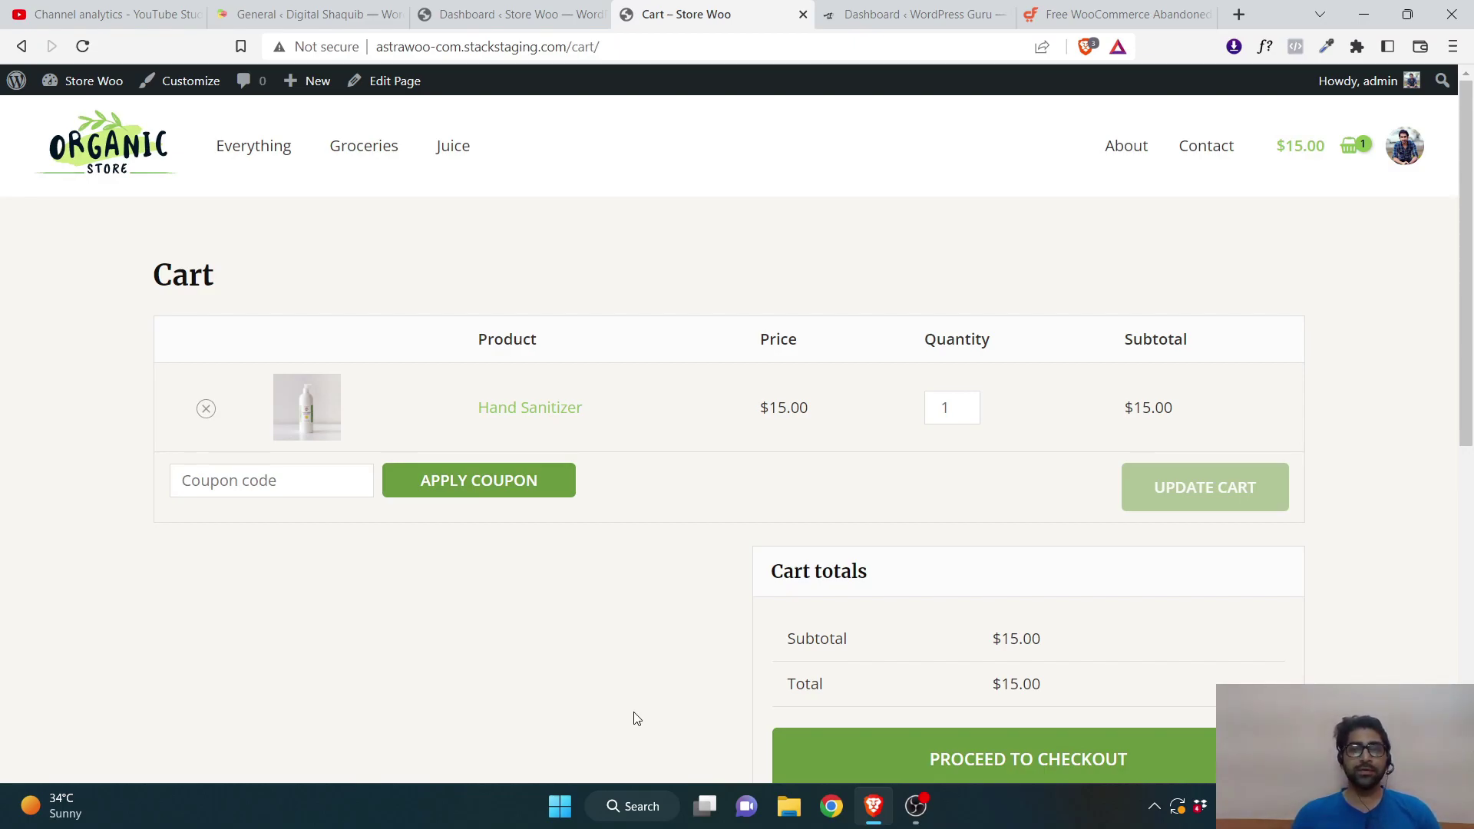
- Review the feature overview on the CartFlows cart abandonment page and return to the store's cart
left_click(1127, 13)
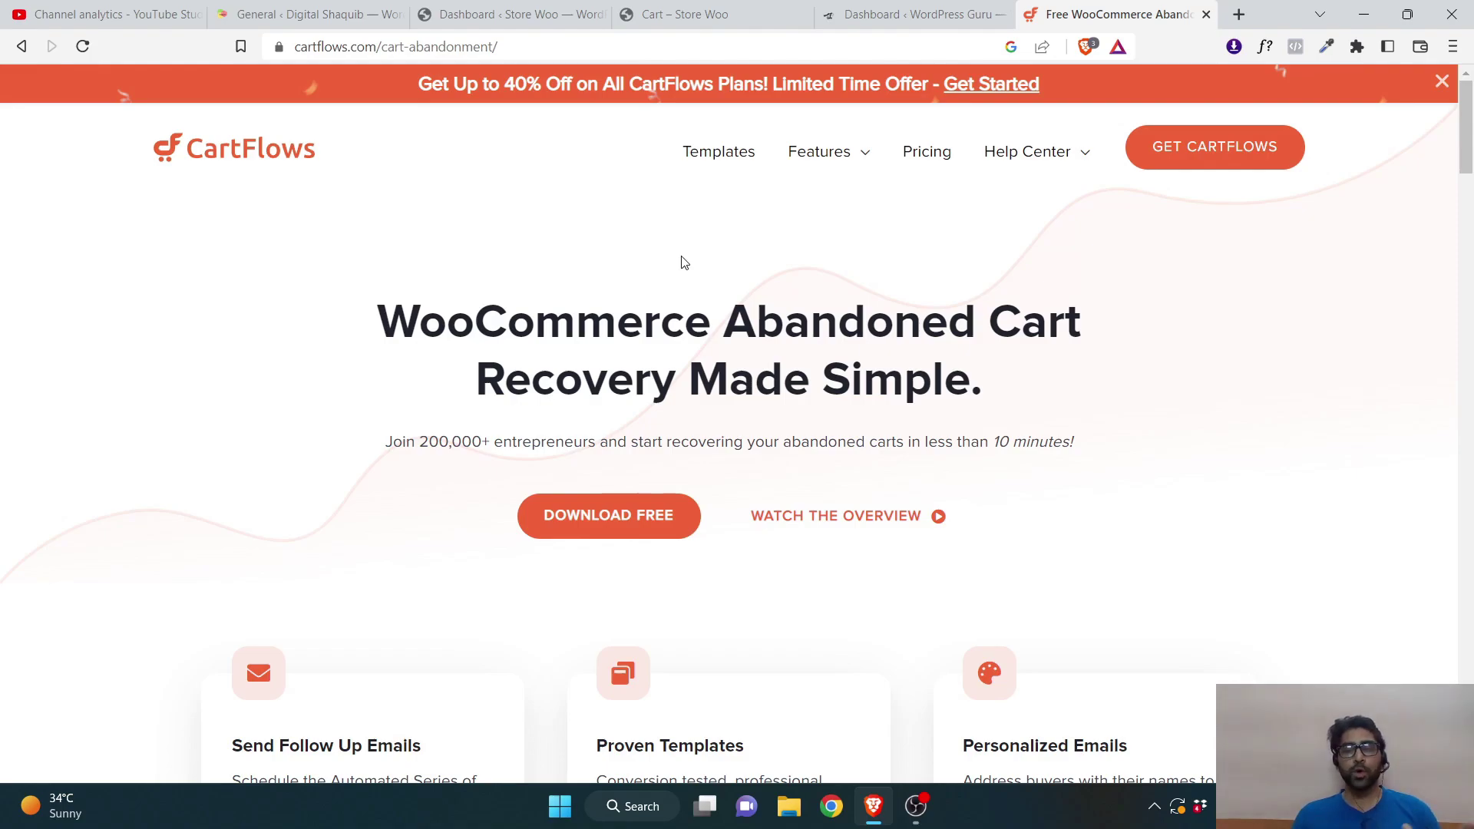
mouse_move(1468, 165)
left_mouse_down()
mouse_move(1469, 710)
mouse_move(1469, 184)
left_mouse_up()
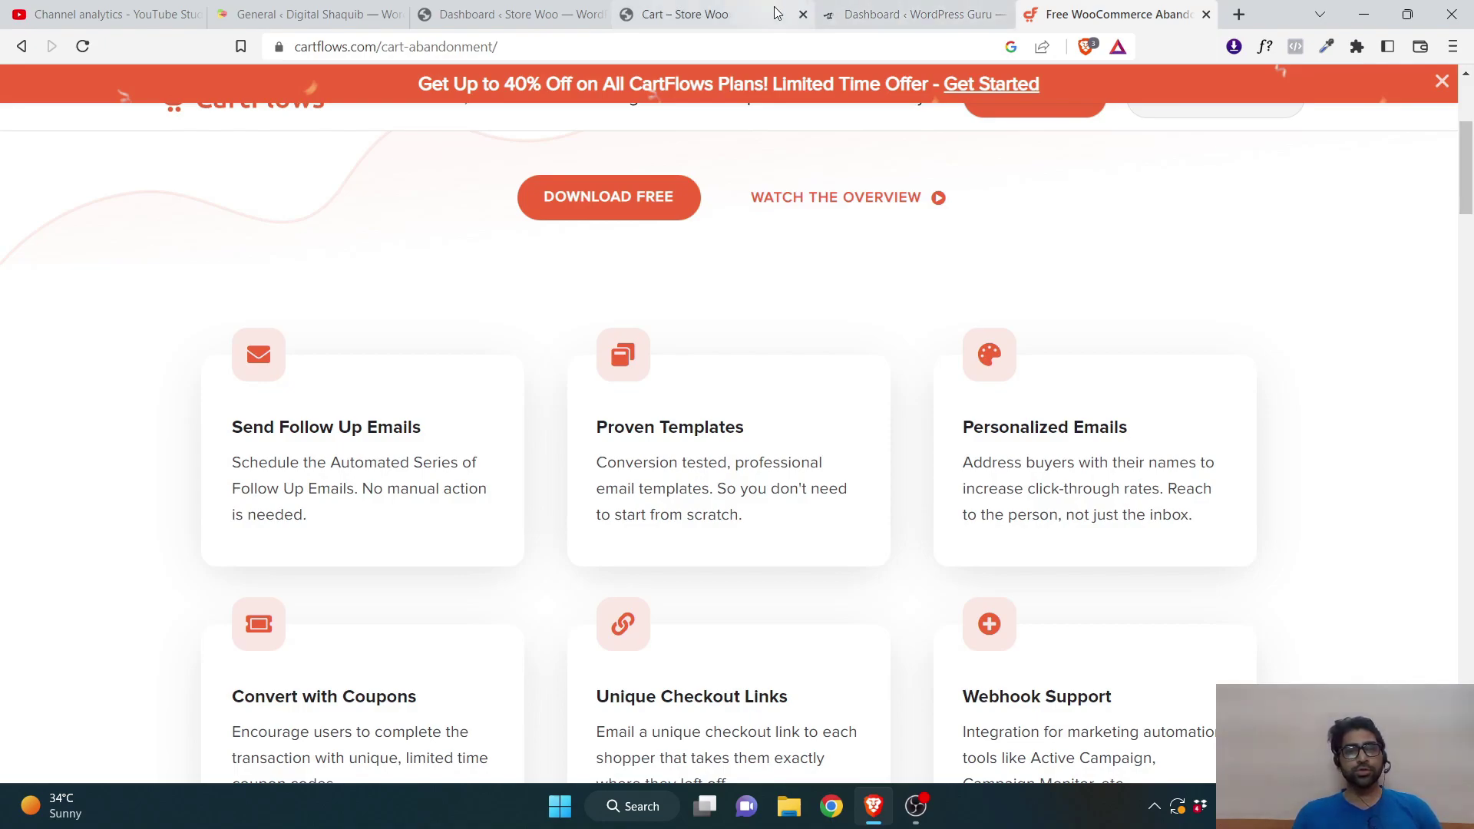
left_click(681, 11)
- From the Store Woo dashboard, search new plugins for "cart abandonment" and install and activate WooCommerce Cart Abandonment Recovery by CartFlows Inc
left_click(499, 14)
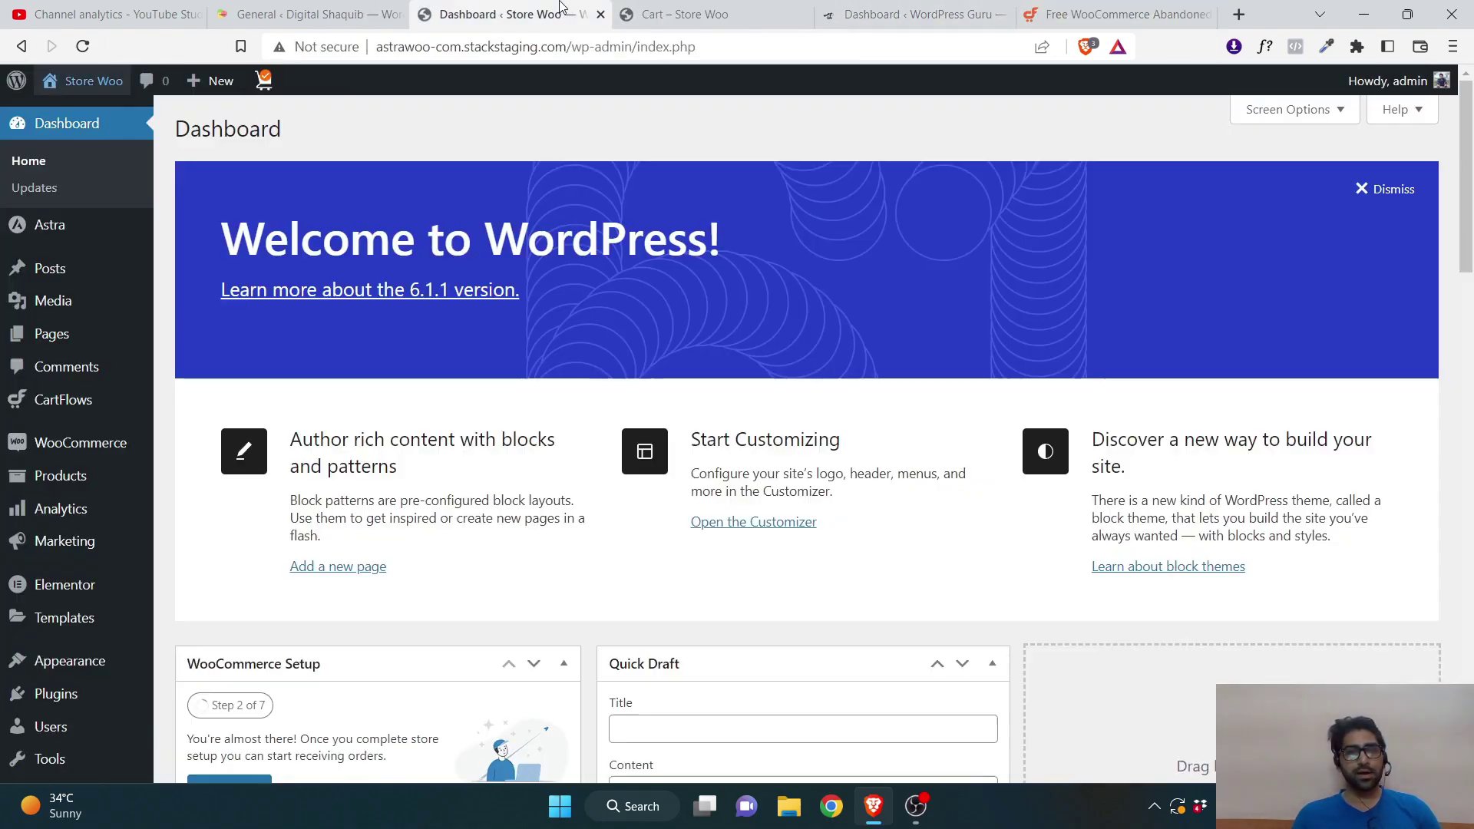
mouse_move(48, 700)
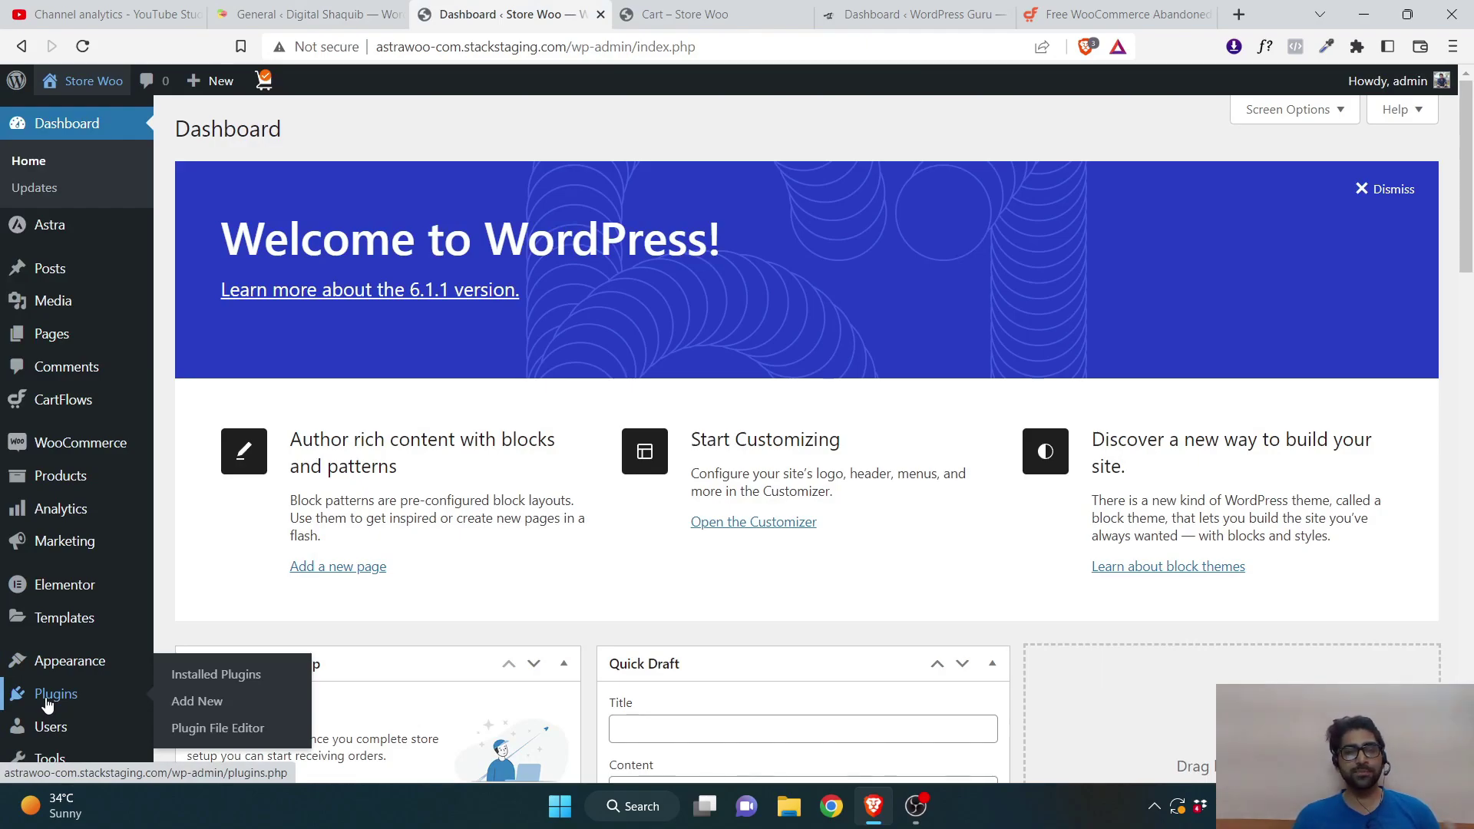
left_click(215, 701)
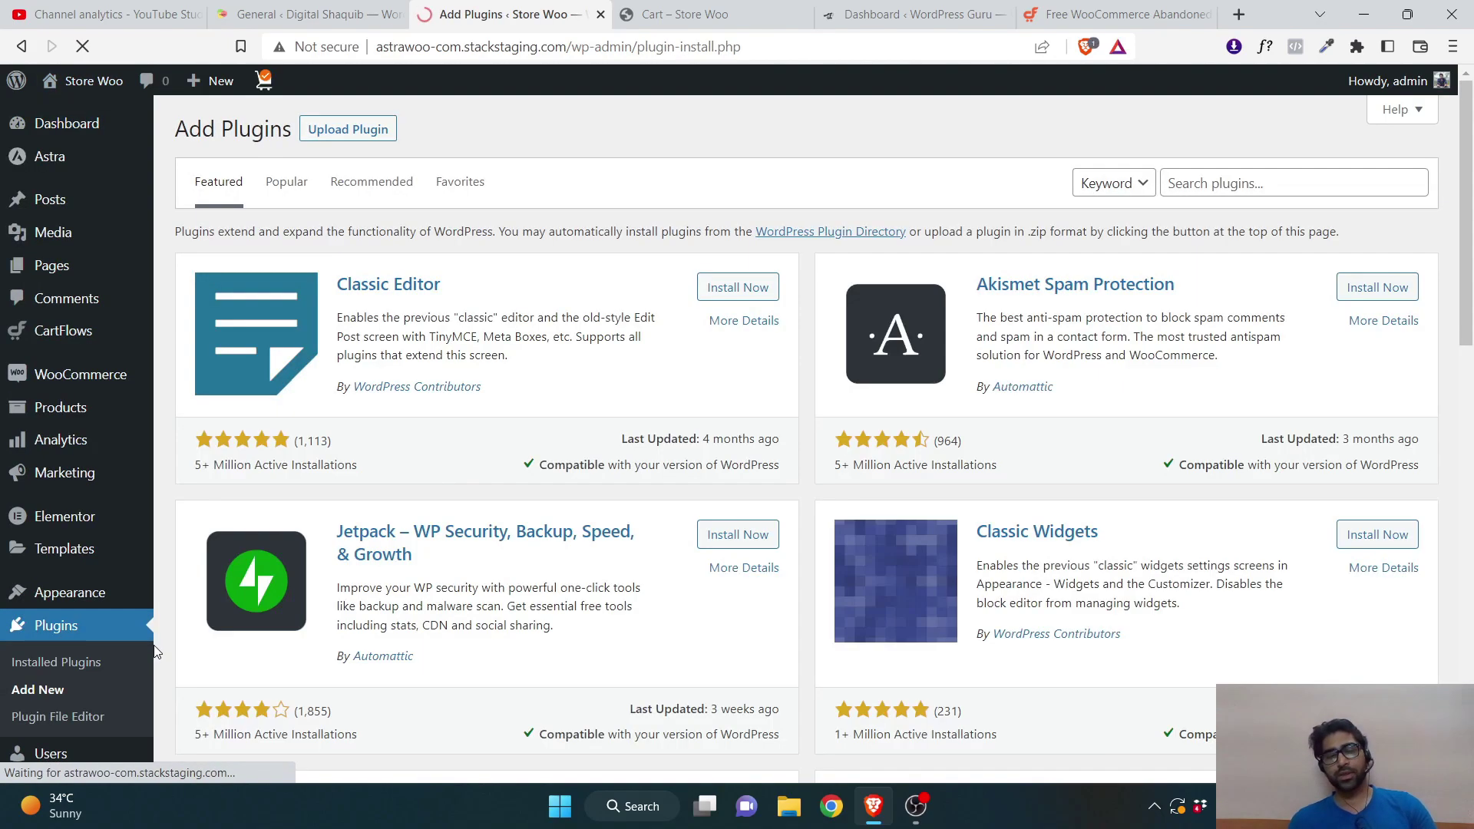
left_click(1349, 185)
type("cart abandon")
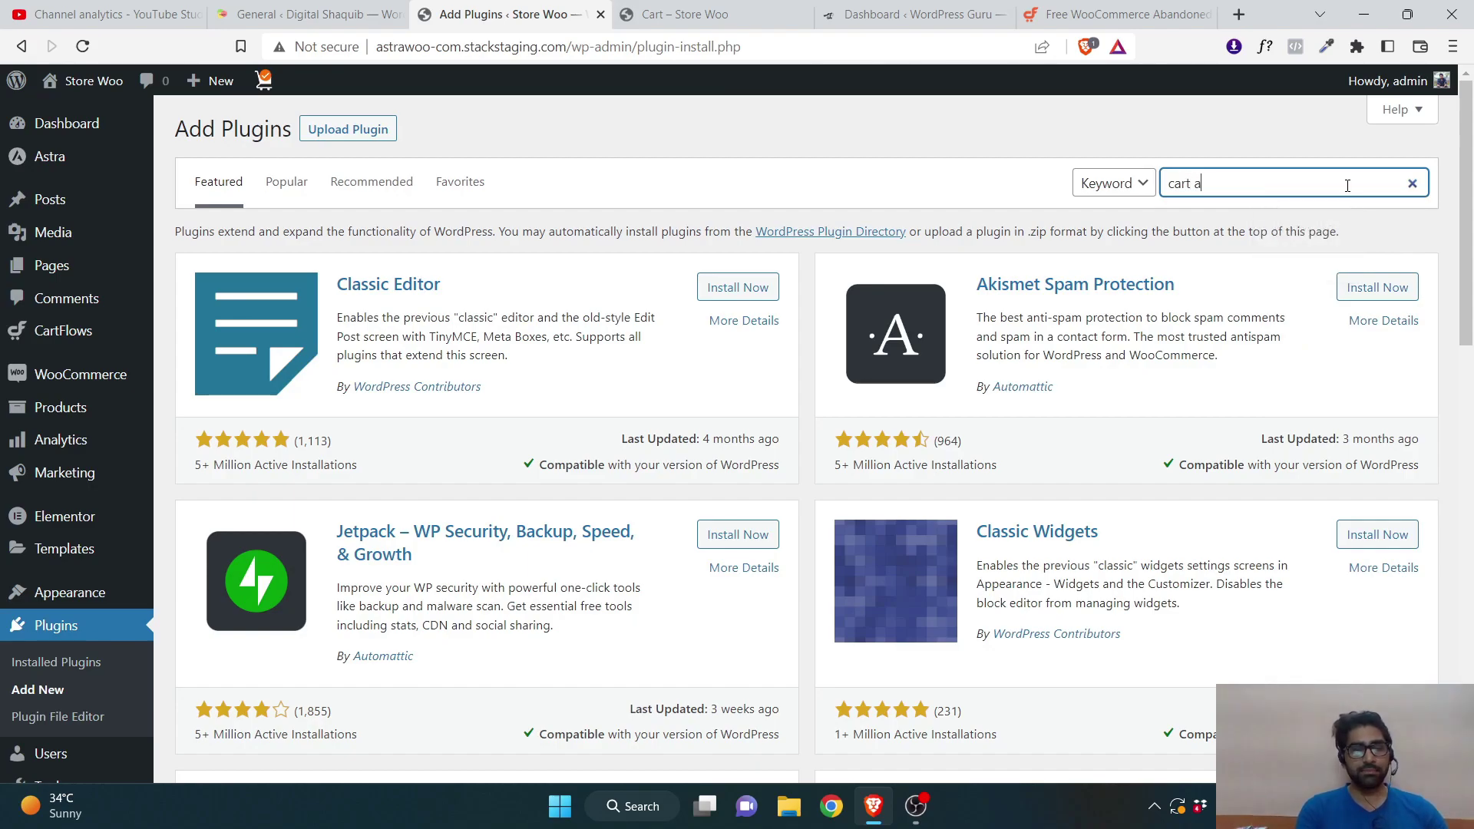
type("ment")
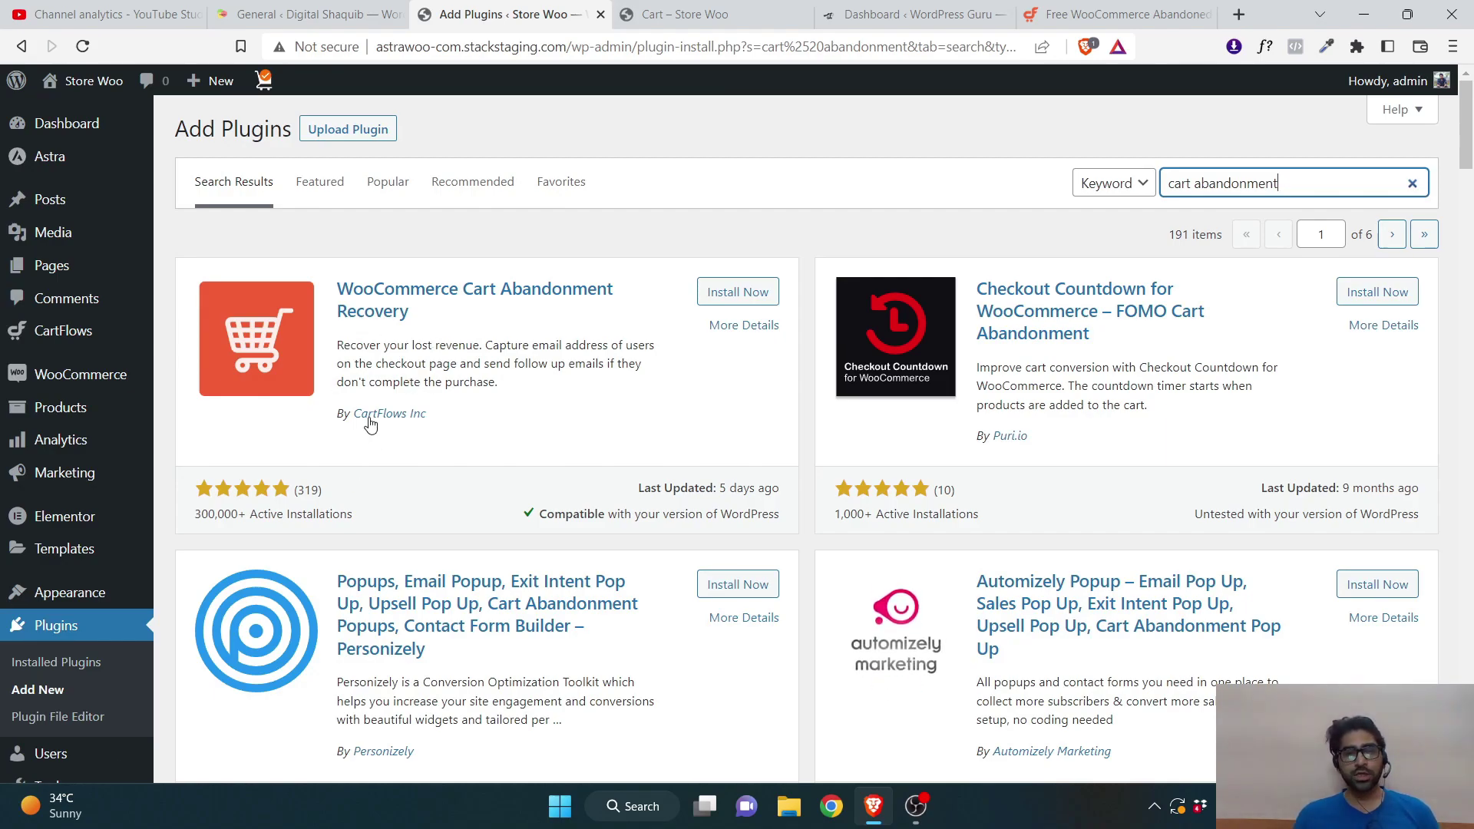
left_click(771, 300)
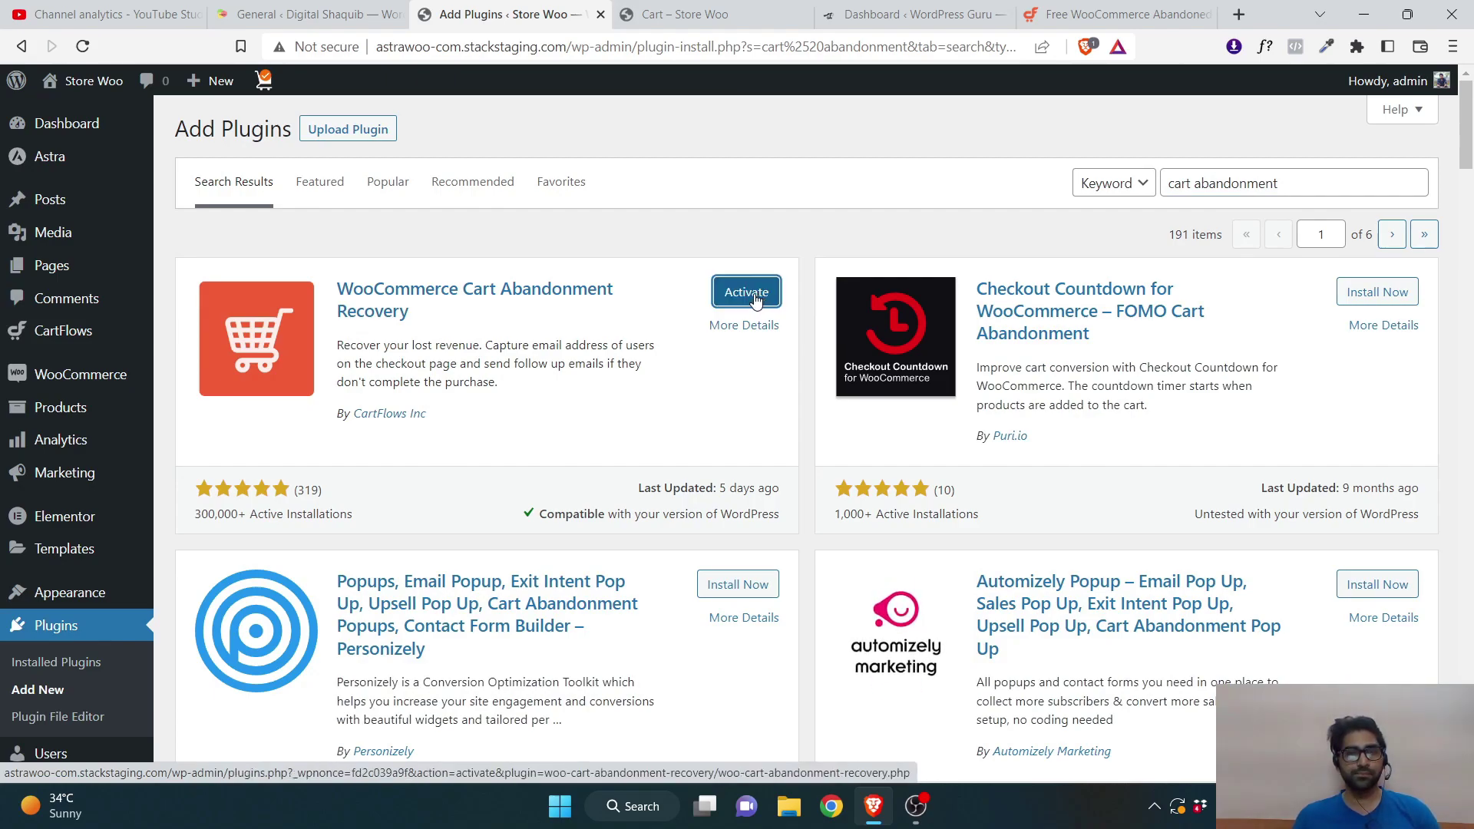
left_click(768, 296)
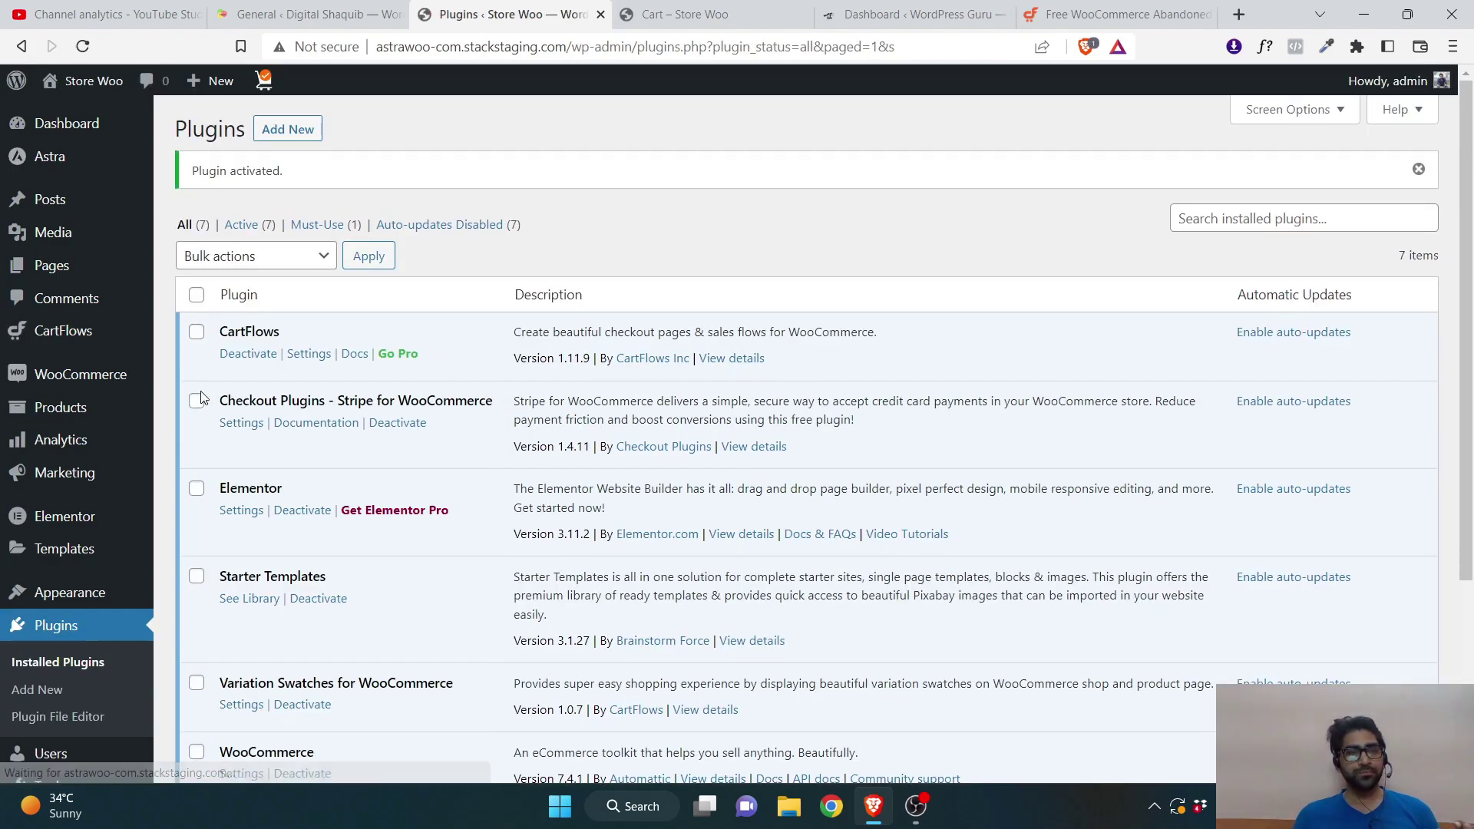
- Open WooCommerce's Cart Abandonment page and examine its report and follow-up email templates
mouse_move(85, 374)
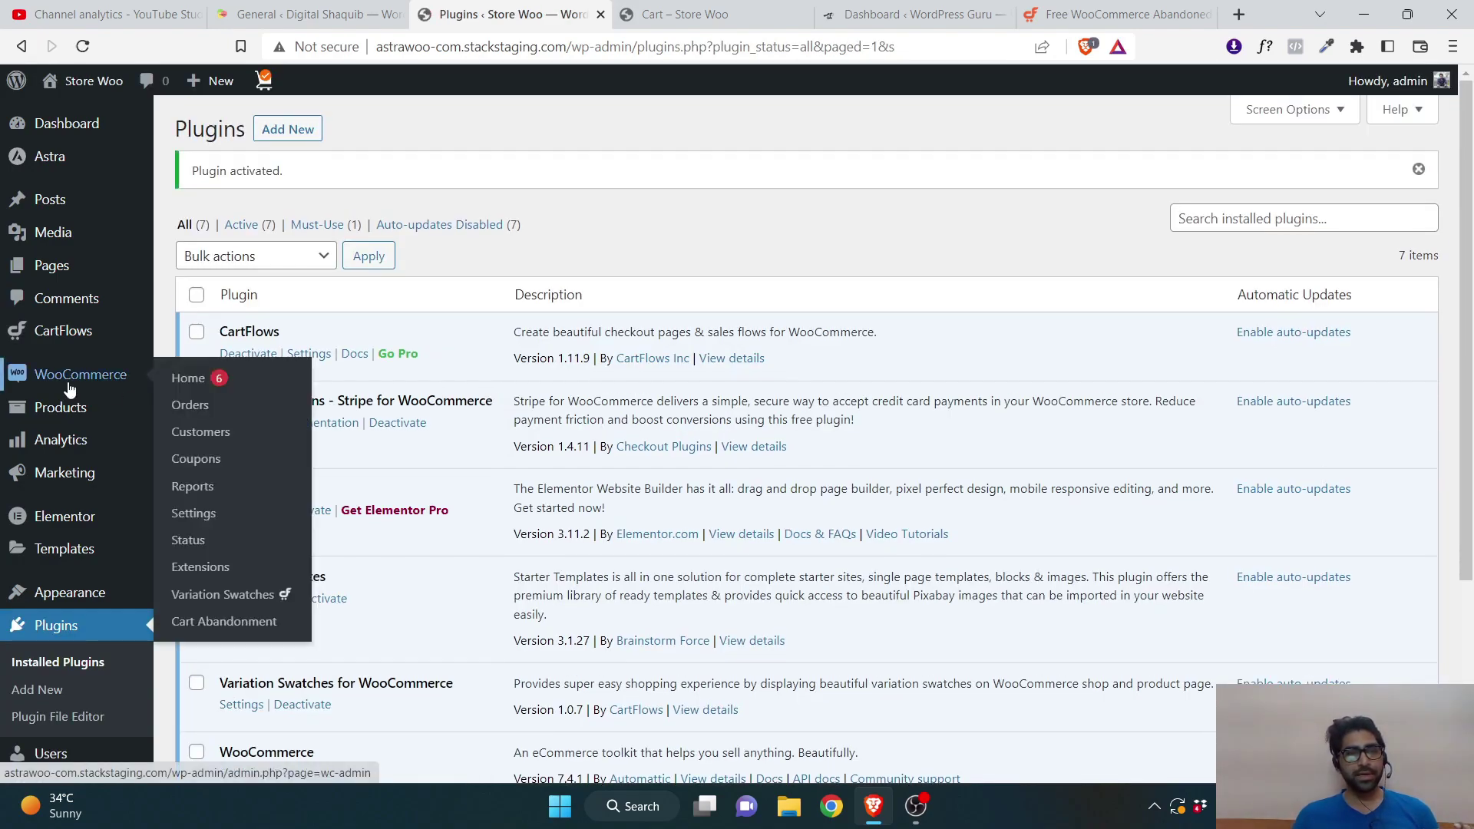
left_click(215, 622)
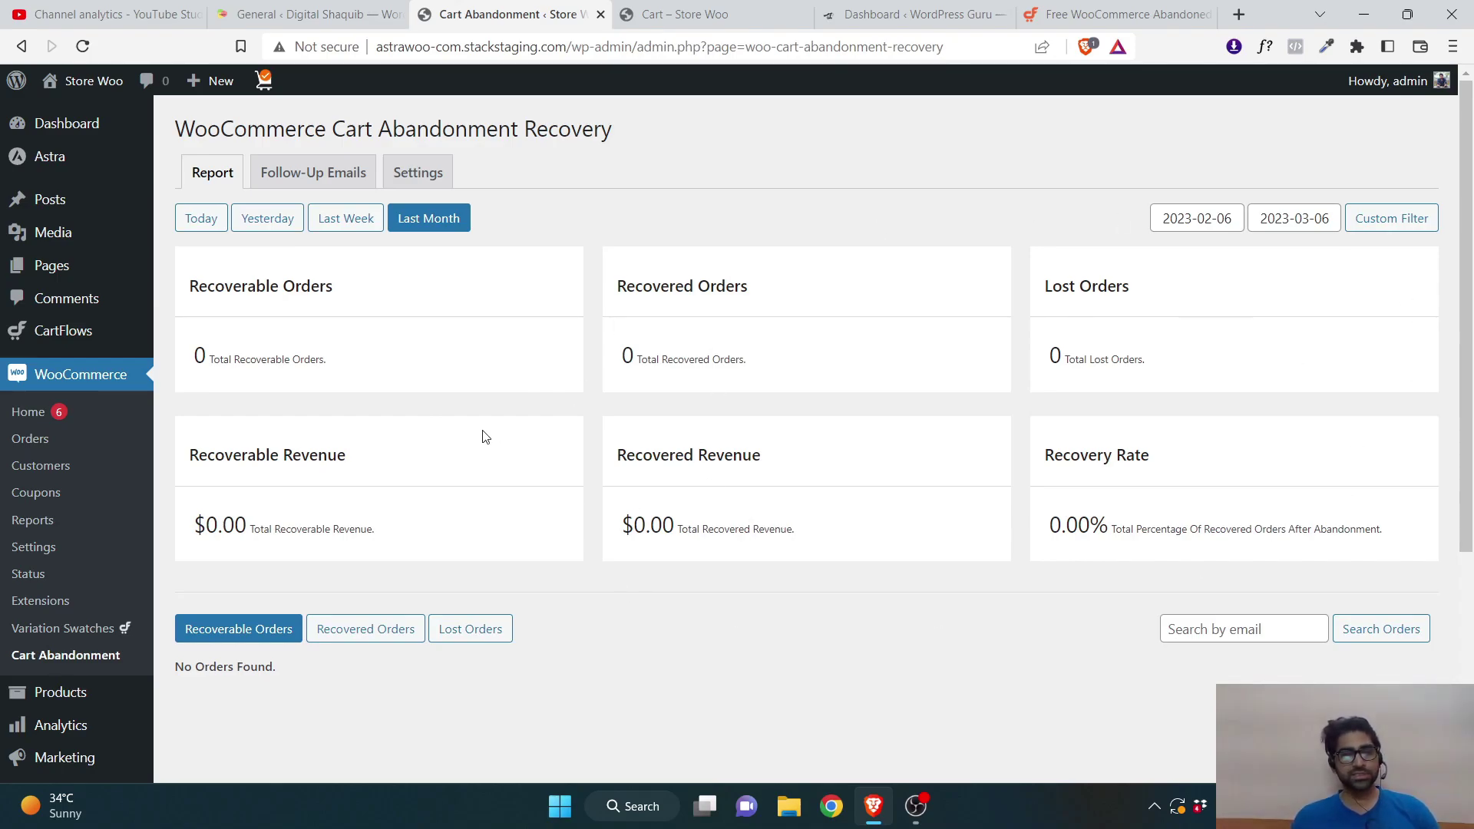
left_click(343, 174)
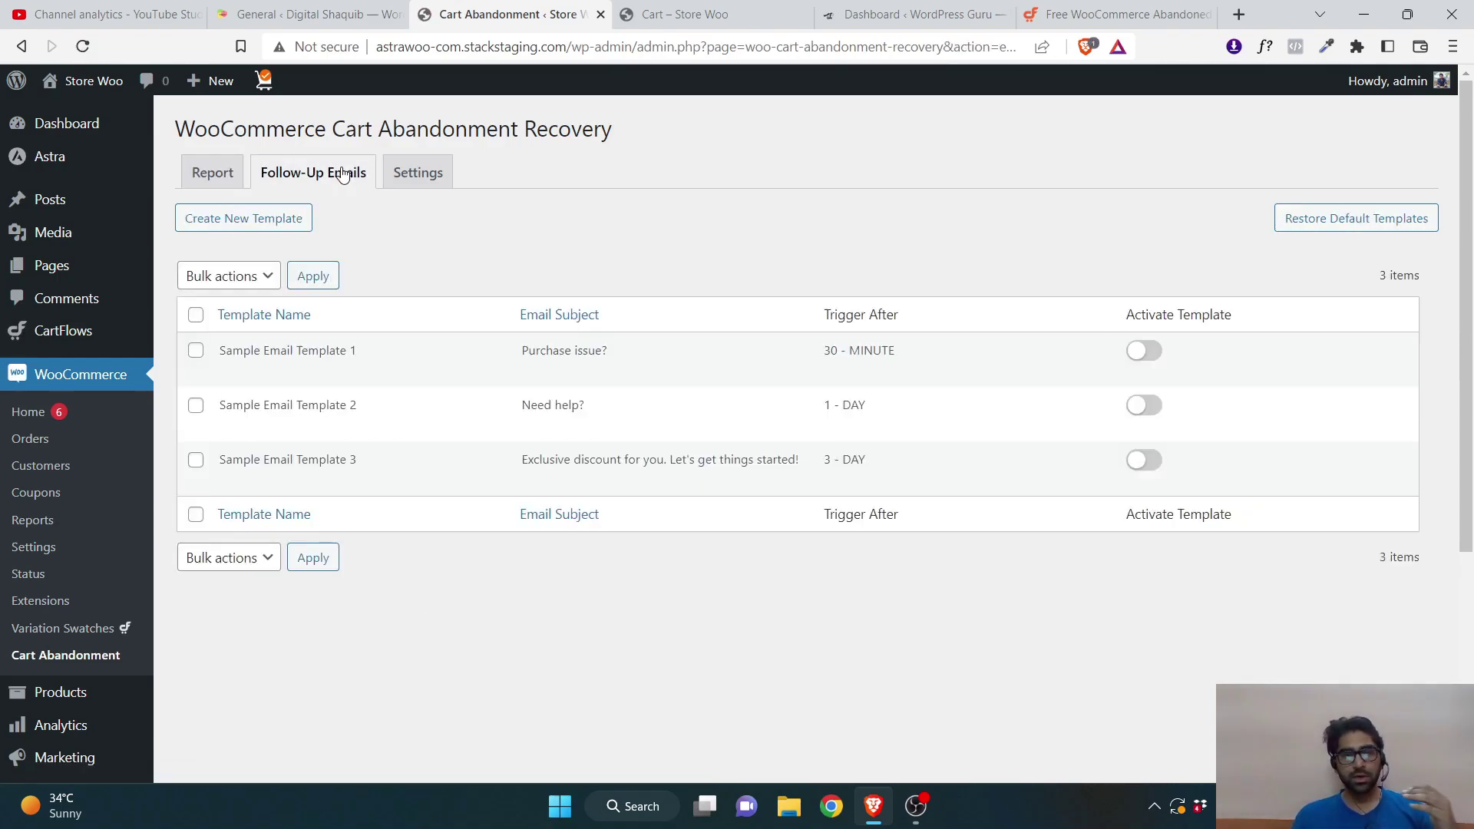
- In the Cart Abandonment settings, set the email "From" name to Store Woo
left_click(432, 176)
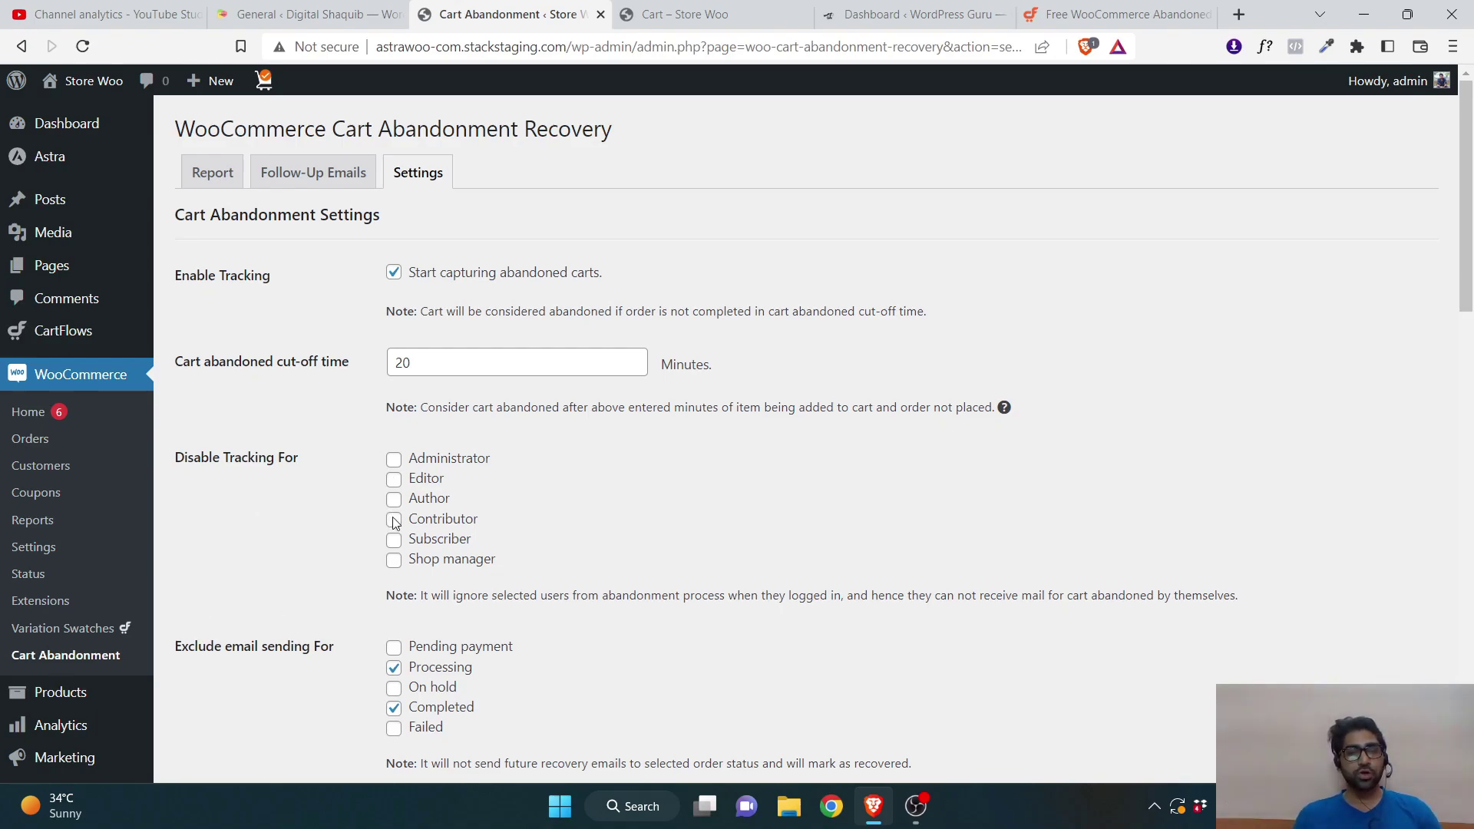
left_click_drag(1468, 292, 1468, 360)
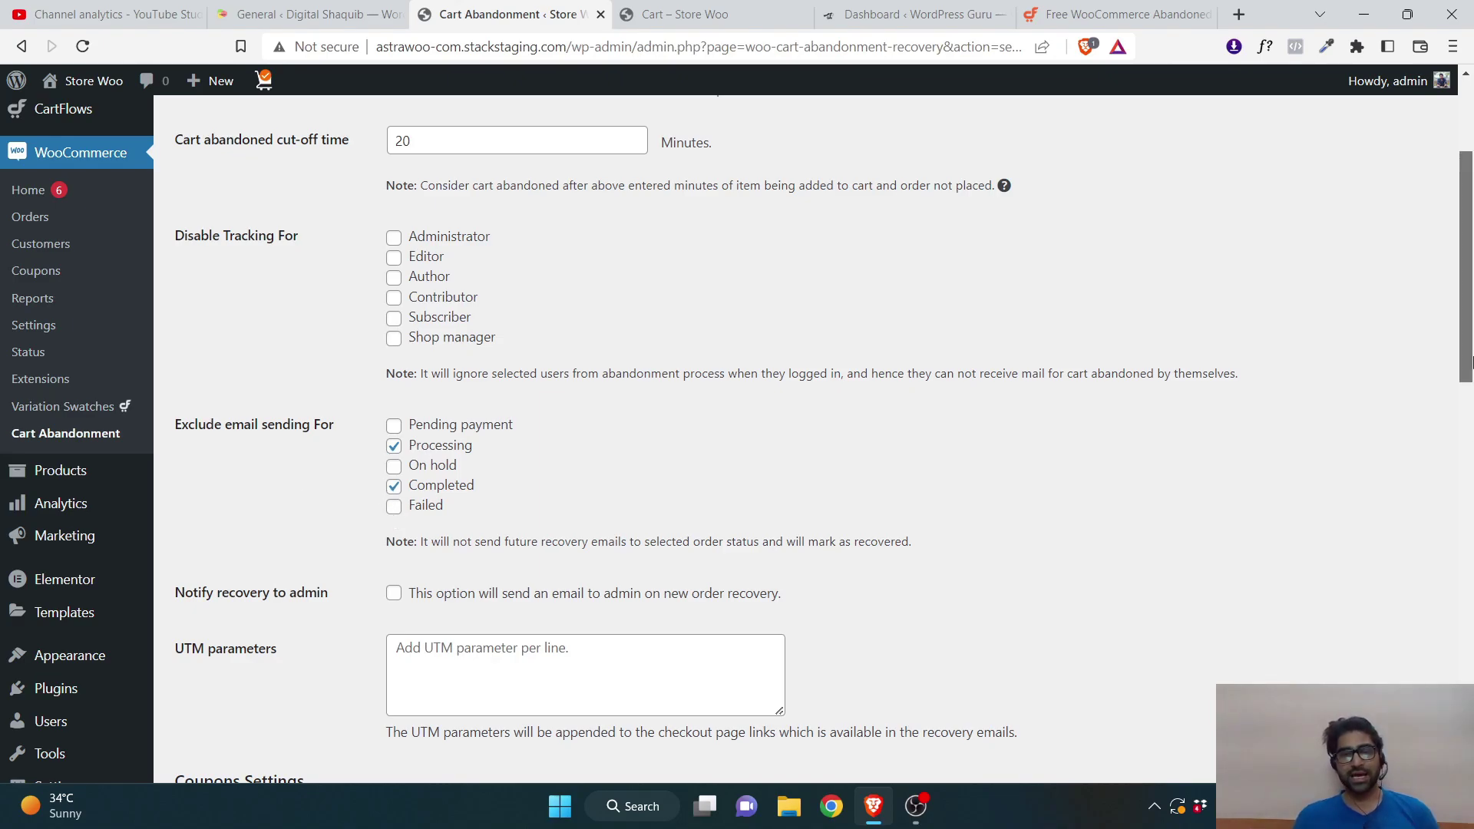
left_click_drag(1471, 361, 1471, 422)
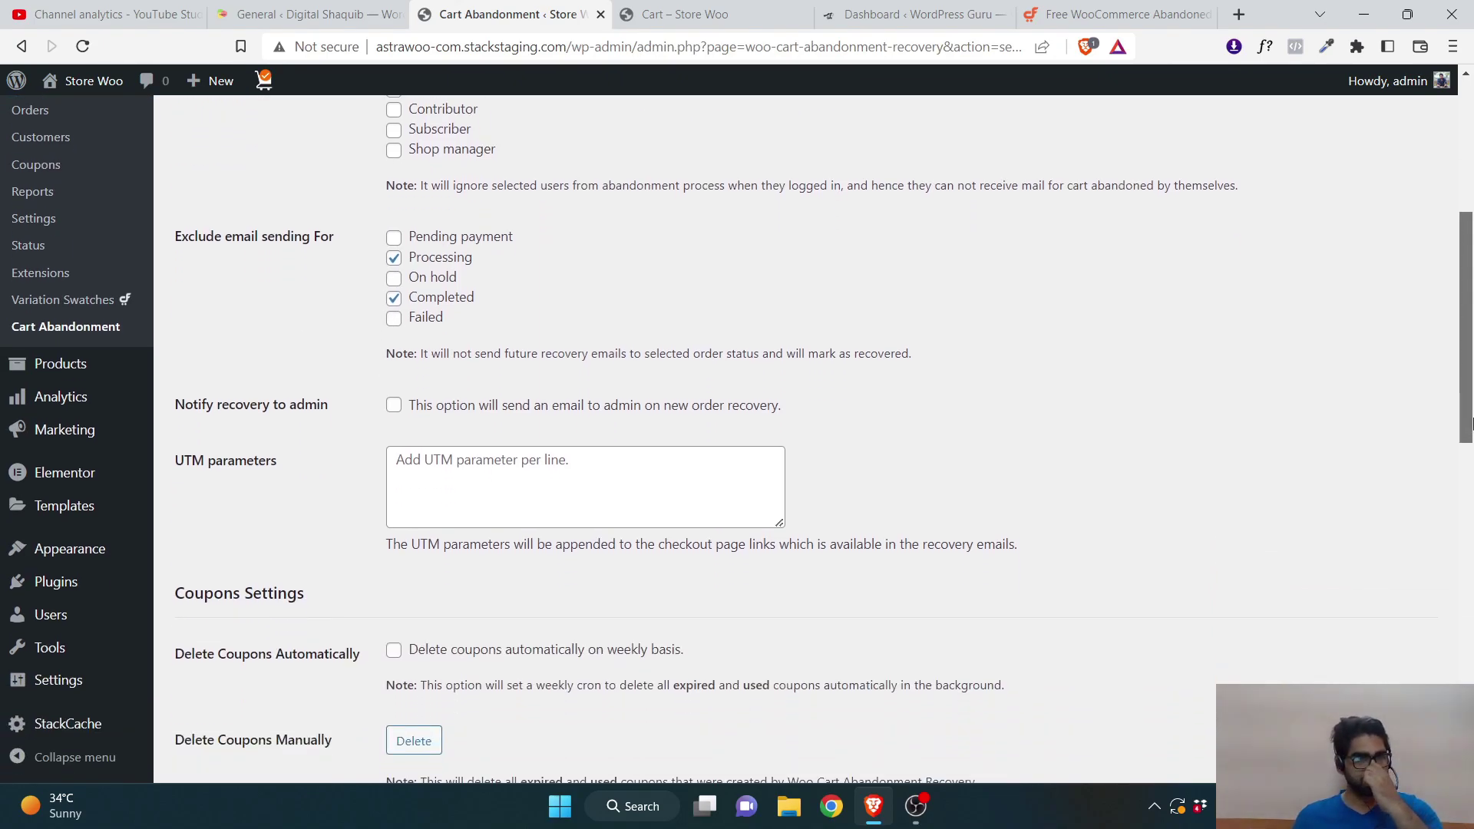
left_click_drag(1472, 374, 1452, 464)
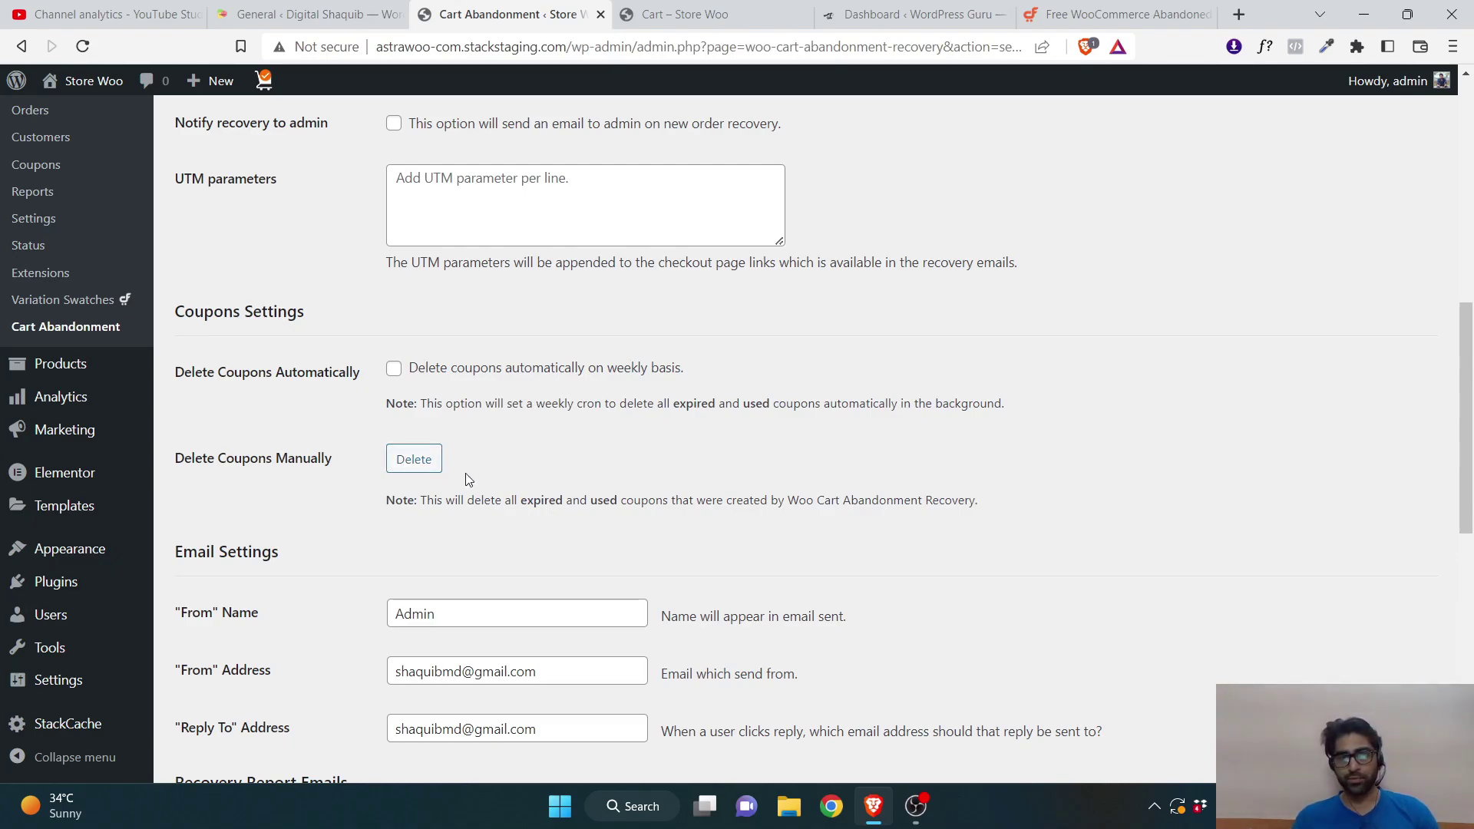
scroll(1472, 374, "down", 4)
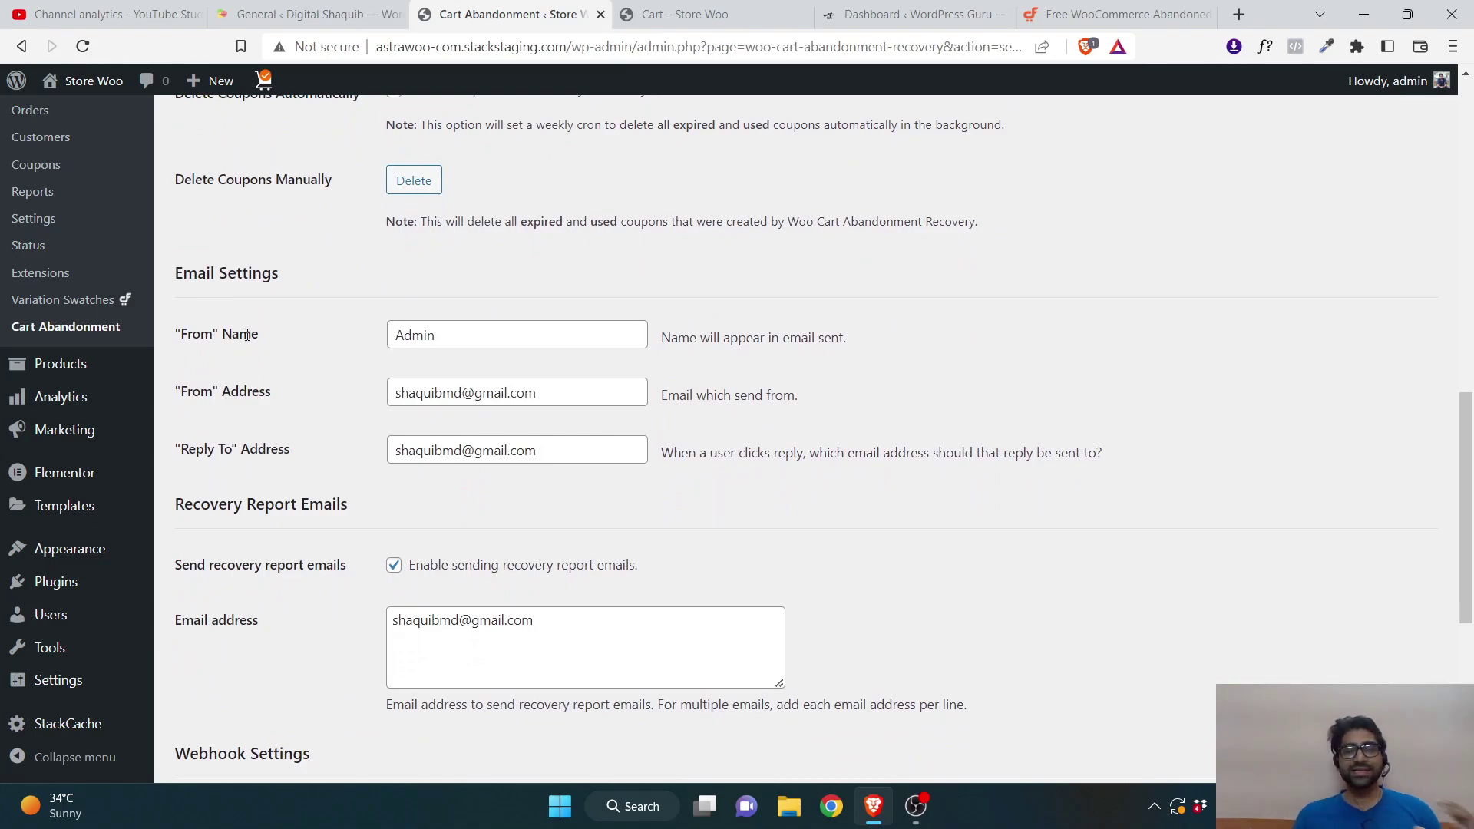
left_click(361, 332)
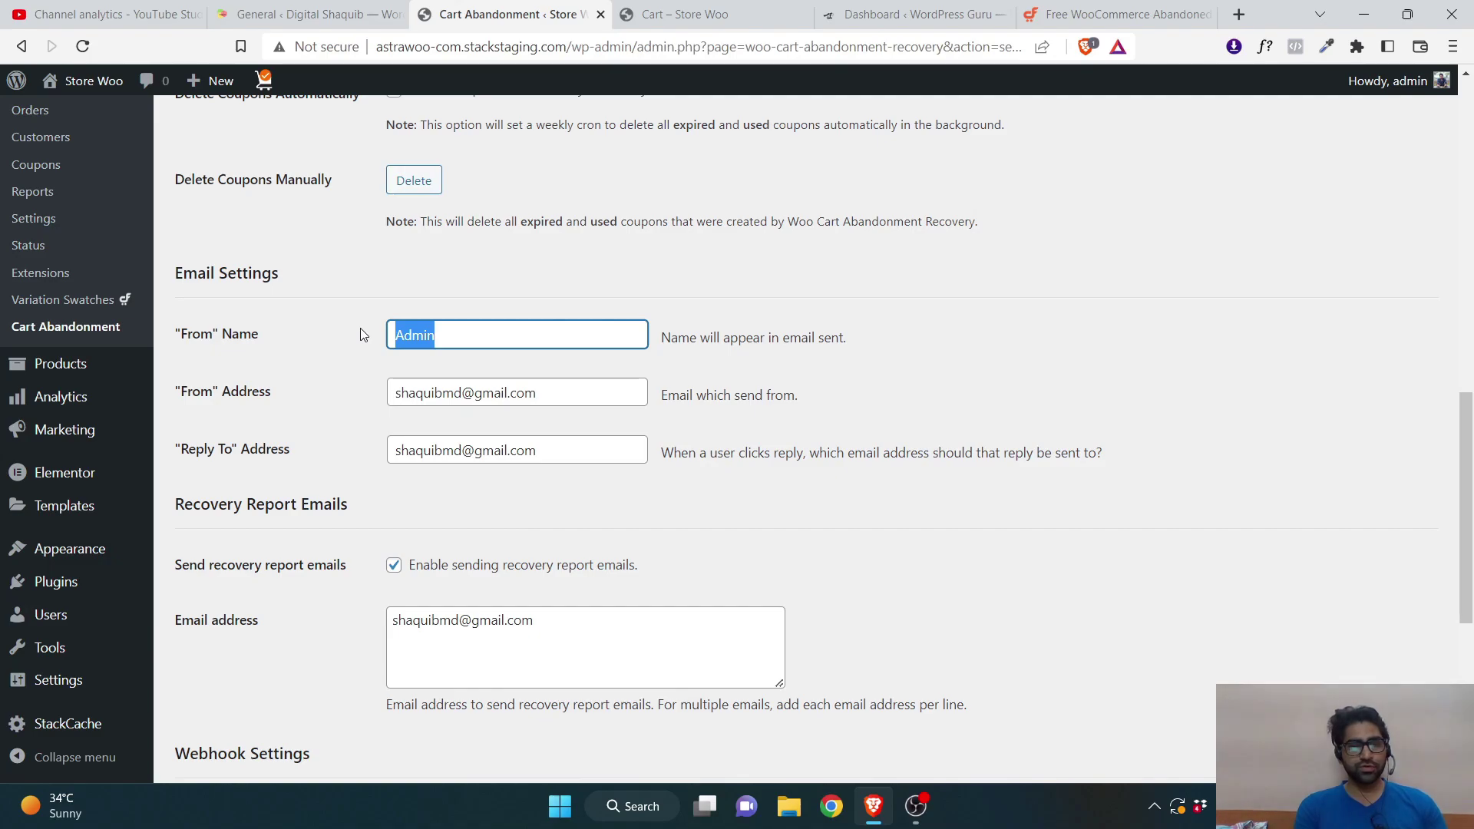
type("Store Woo")
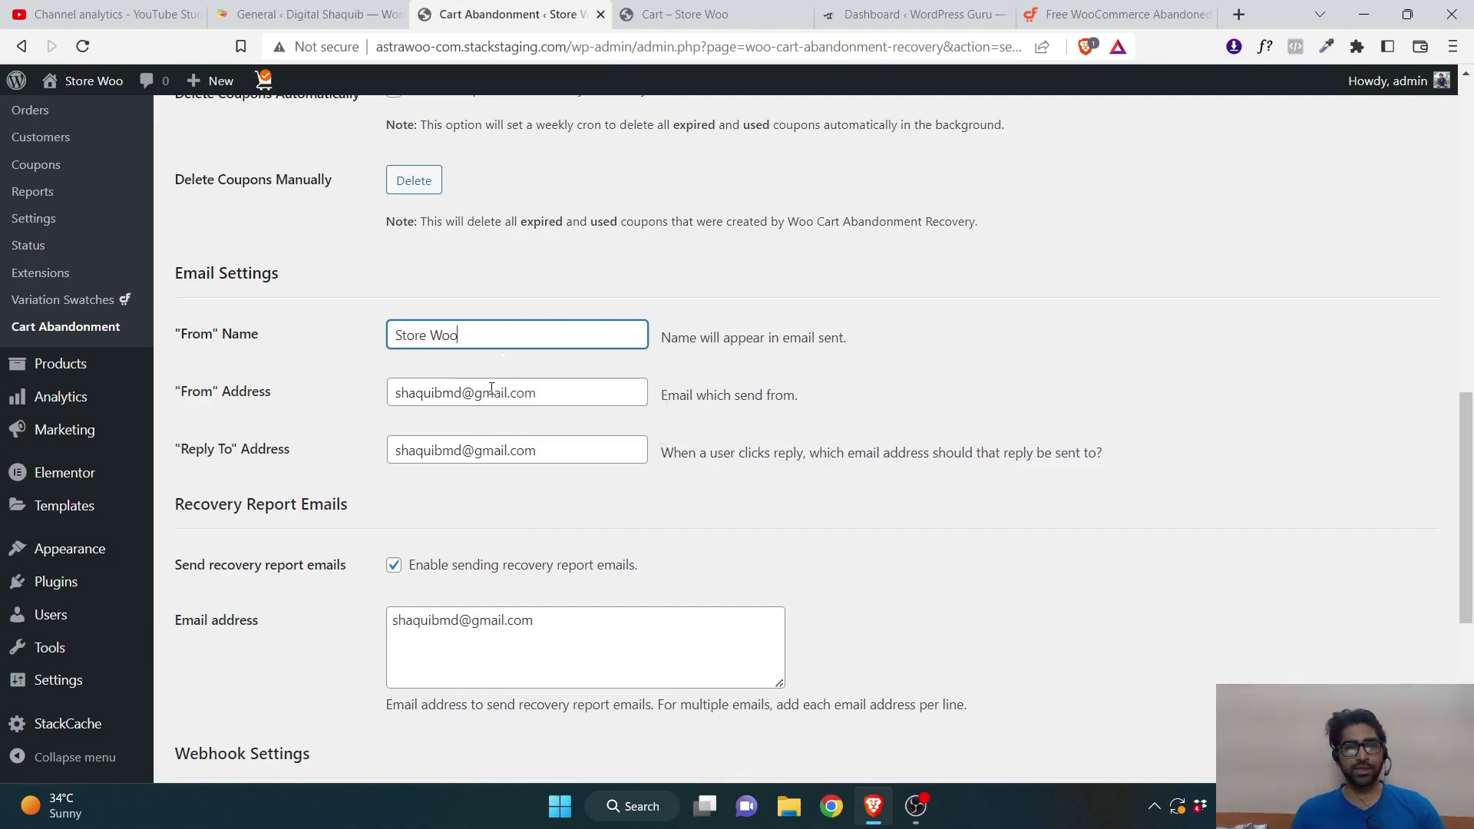
- Check the "From" address and the remaining options, and save the Cart Abandonment settings
left_click_drag(541, 393, 396, 394)
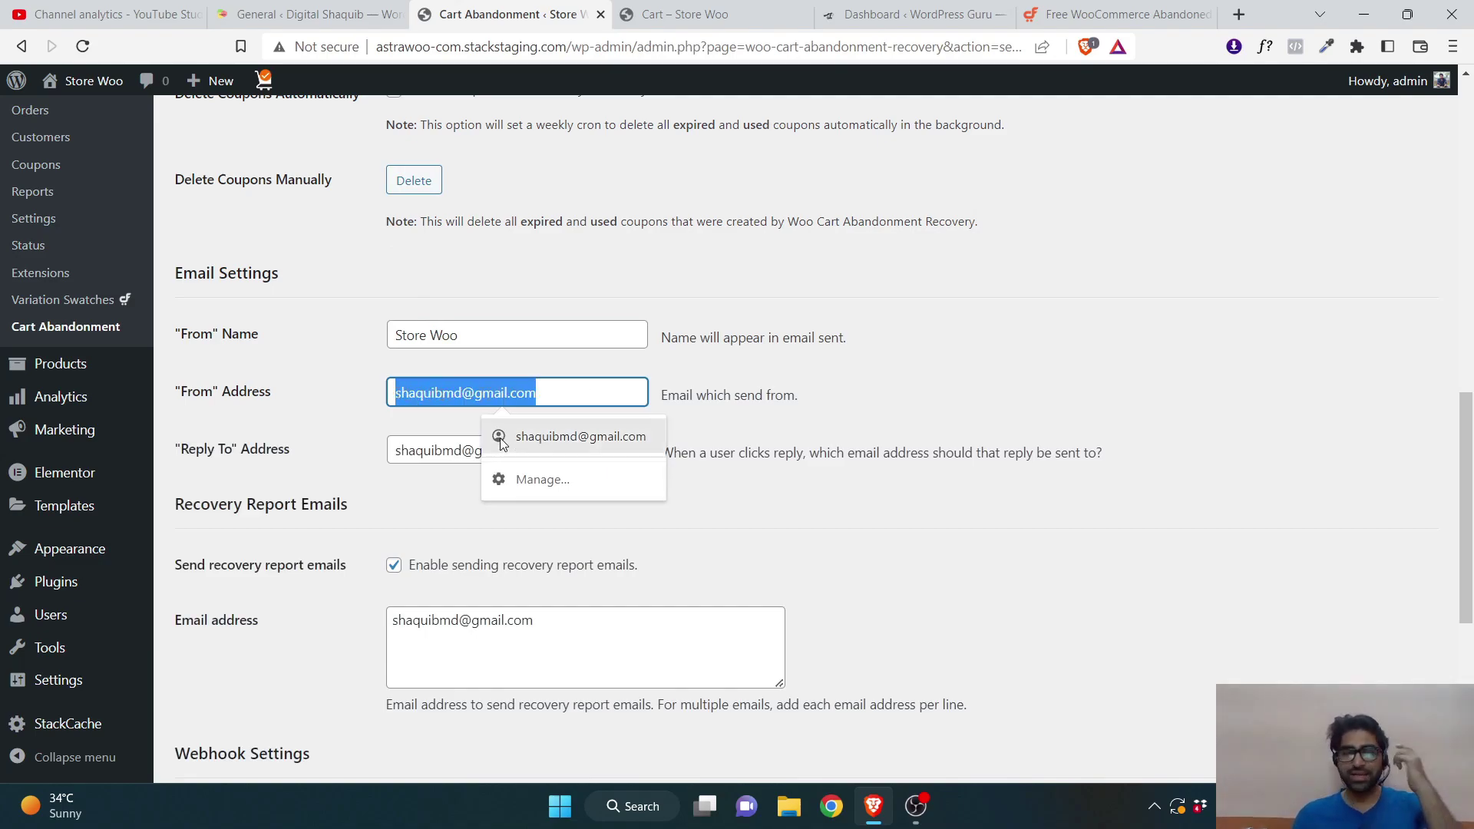
left_click(402, 475)
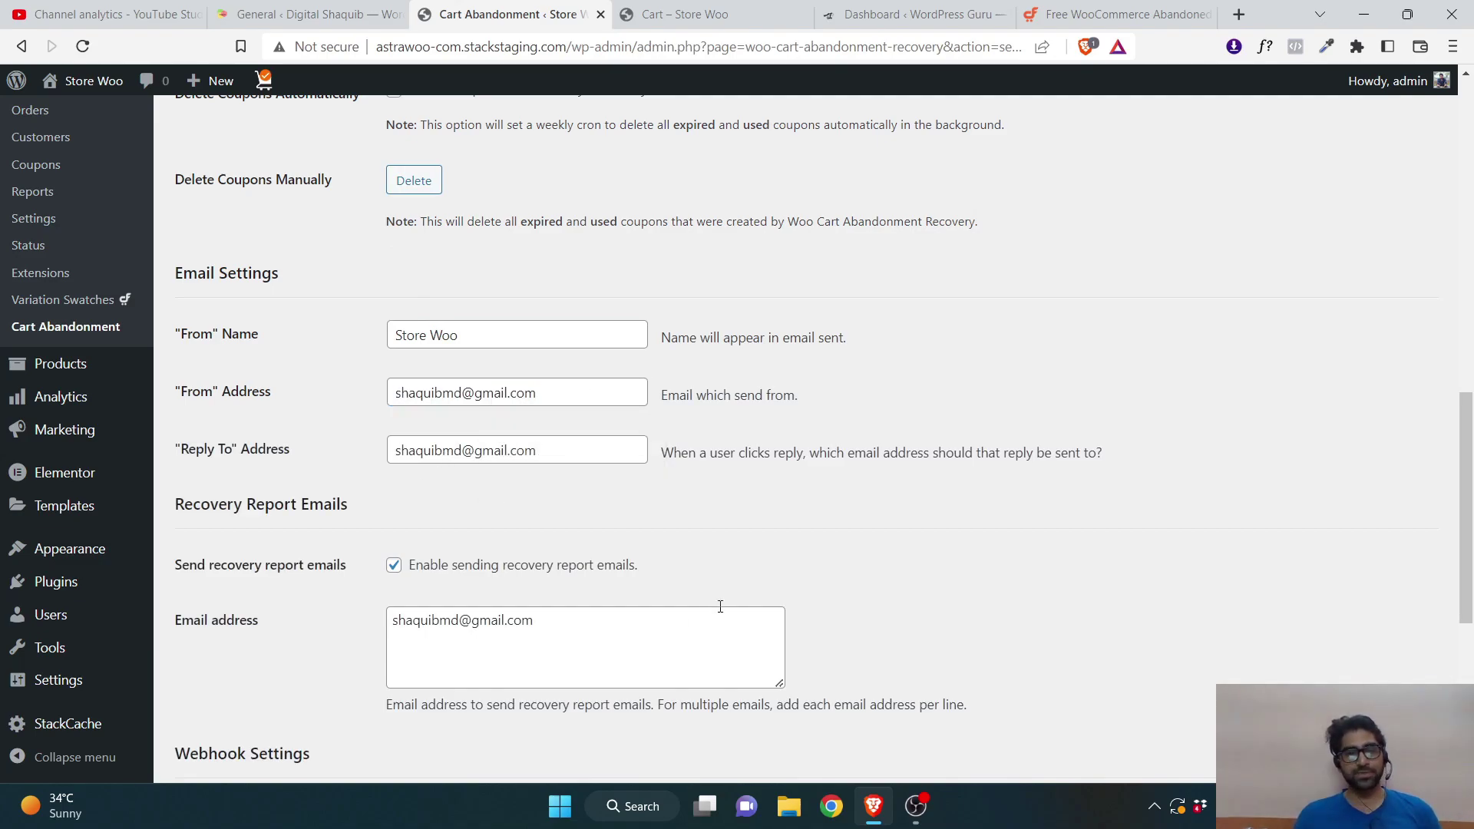
scroll(1470, 451, "up", 8)
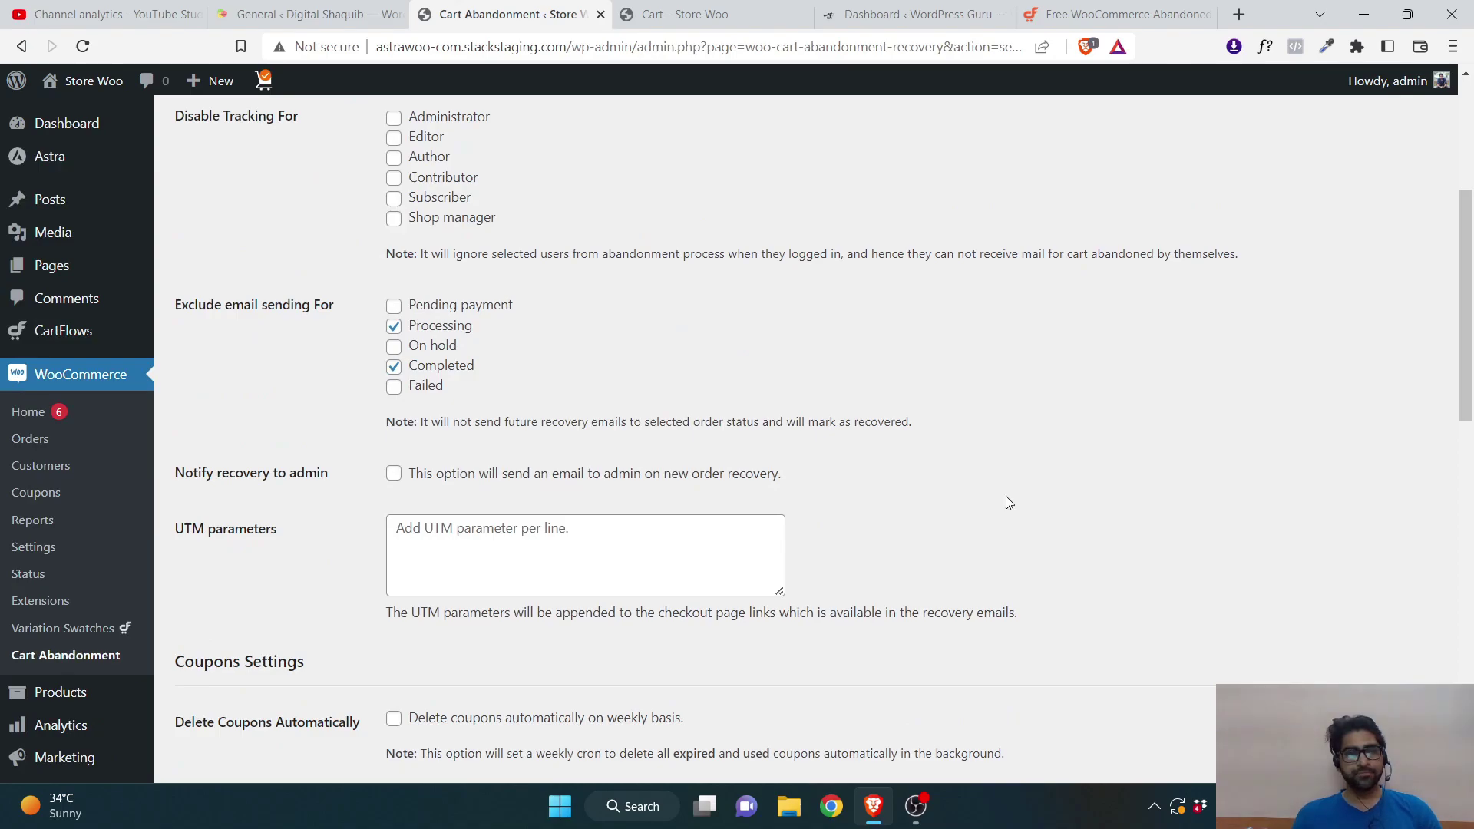
scroll(1469, 501, "down", 4)
left_click_drag(1468, 501, 1451, 744)
left_click(207, 684)
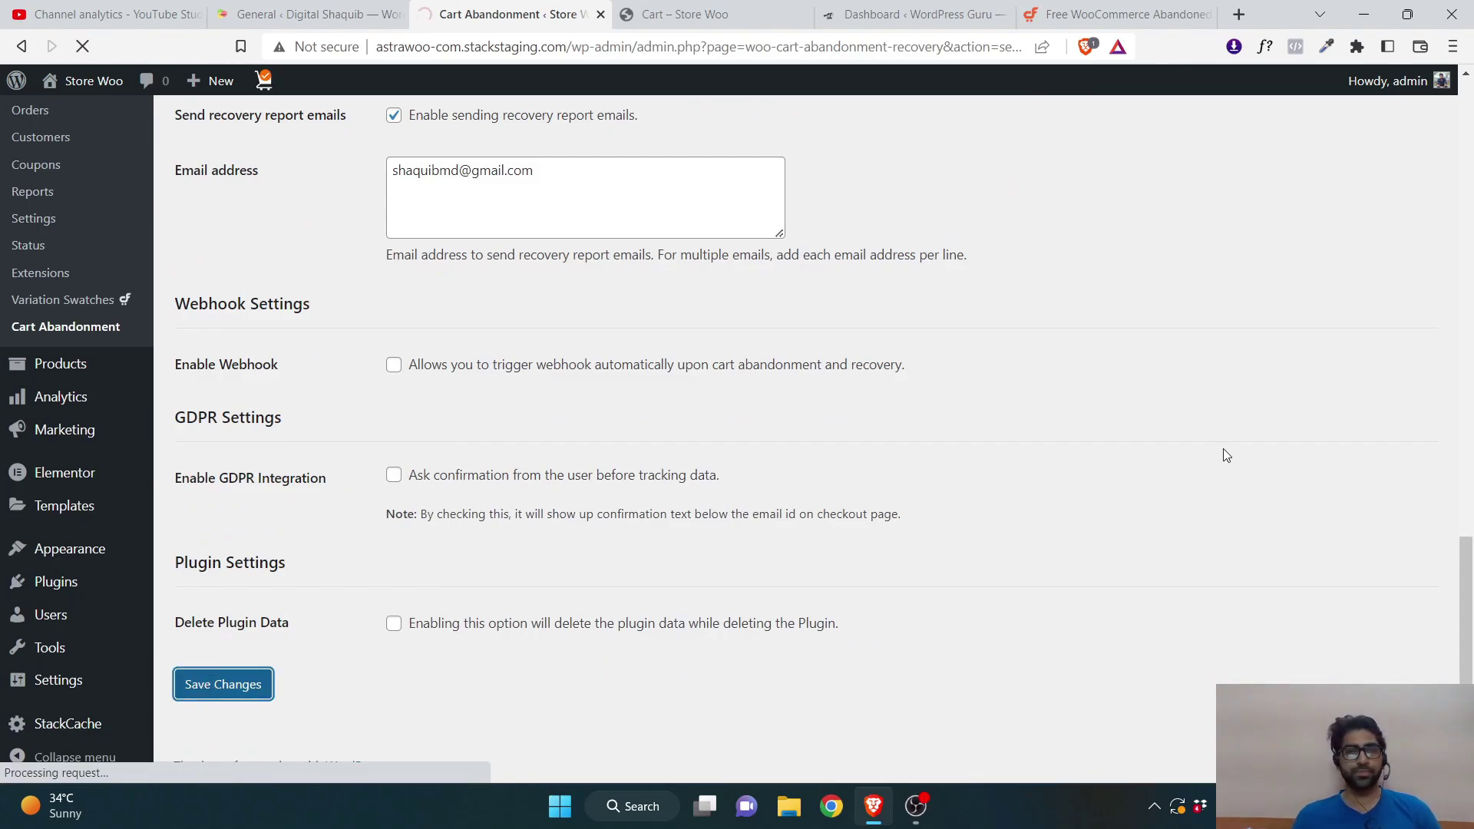
- Return to the follow-up emails and examine when each sample template is triggered
left_click(305, 184)
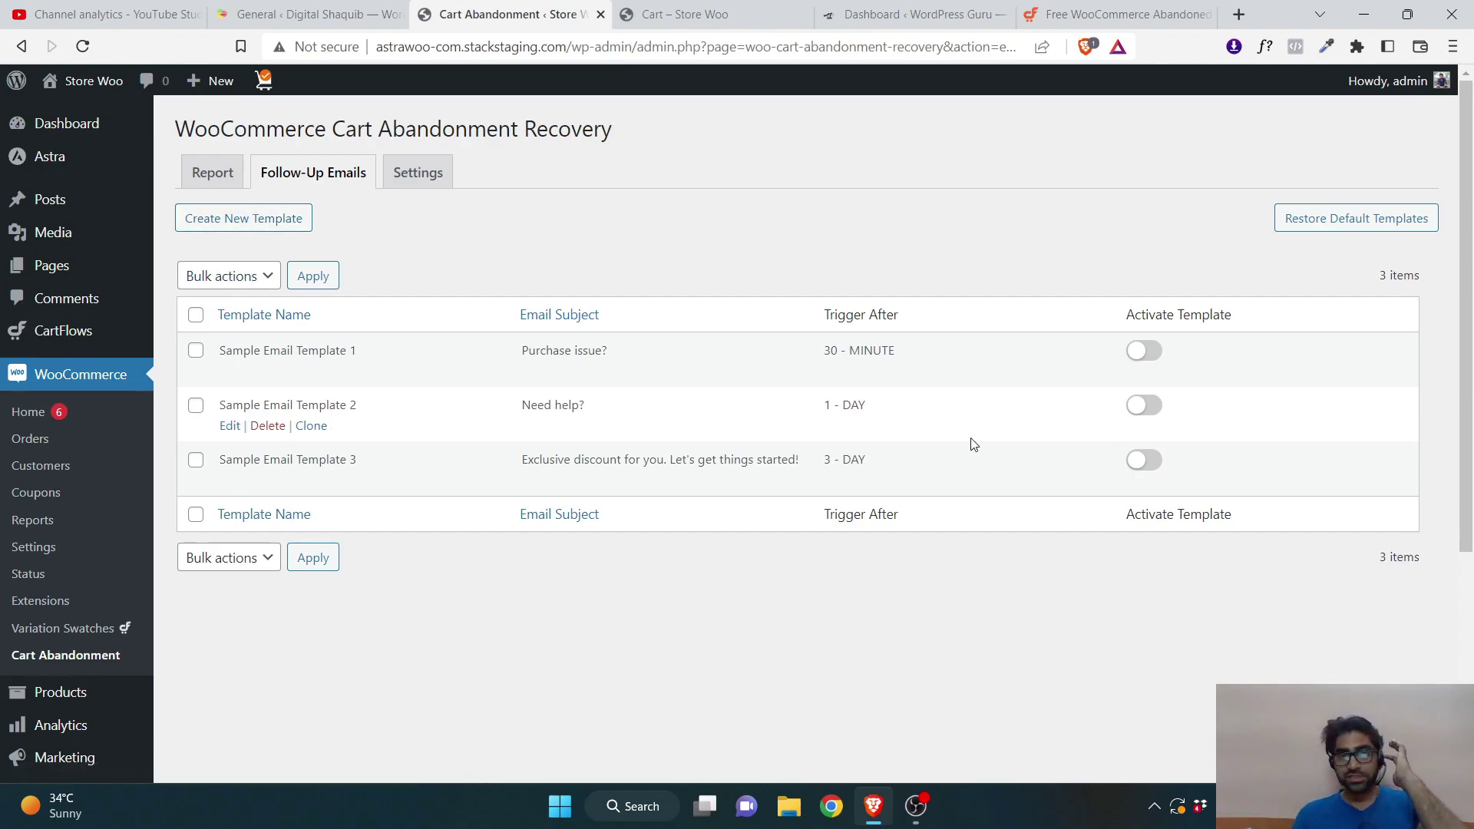
left_click_drag(893, 313, 832, 366)
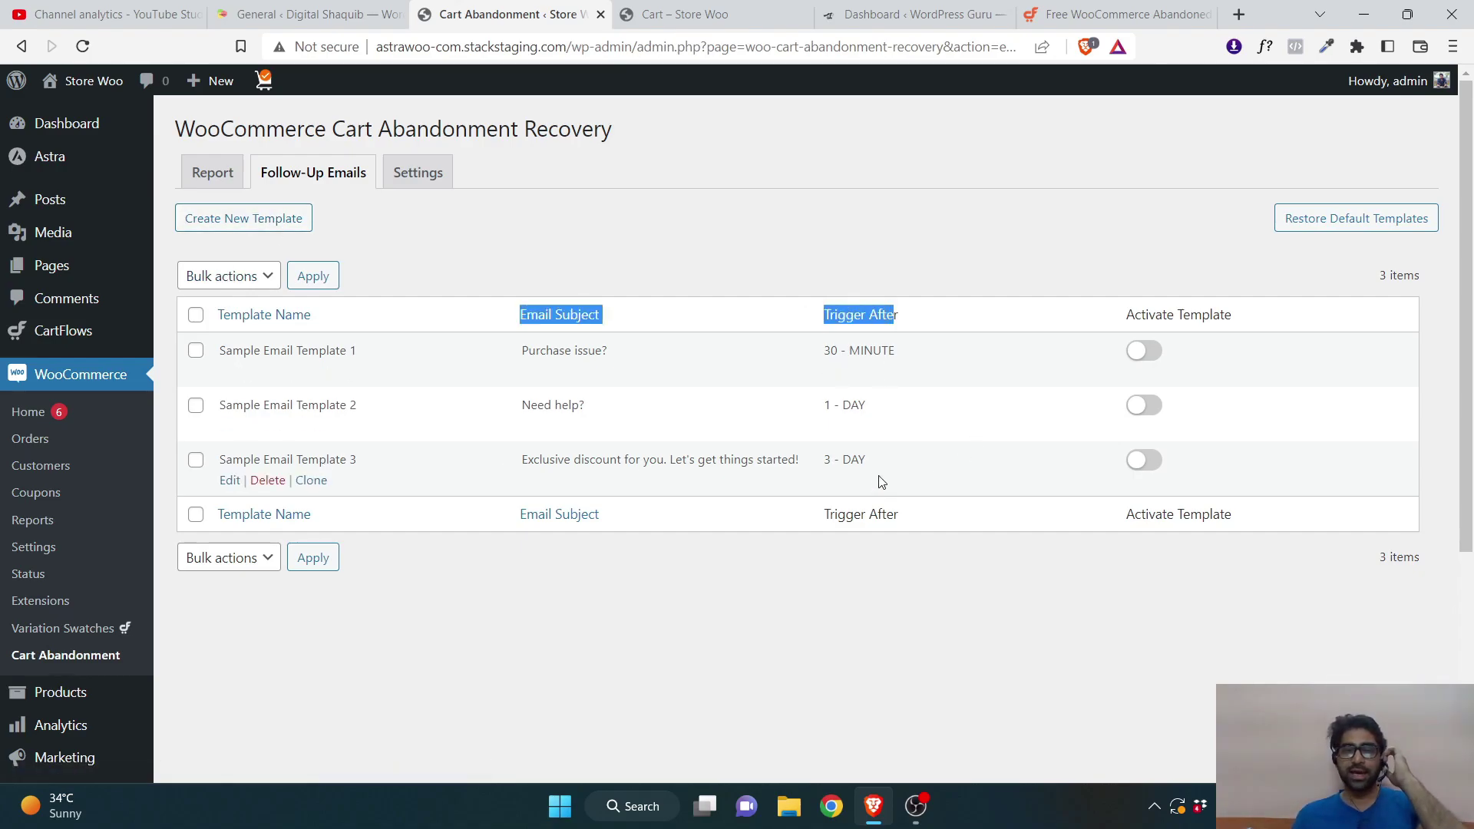
double_click(872, 351)
left_click(903, 354)
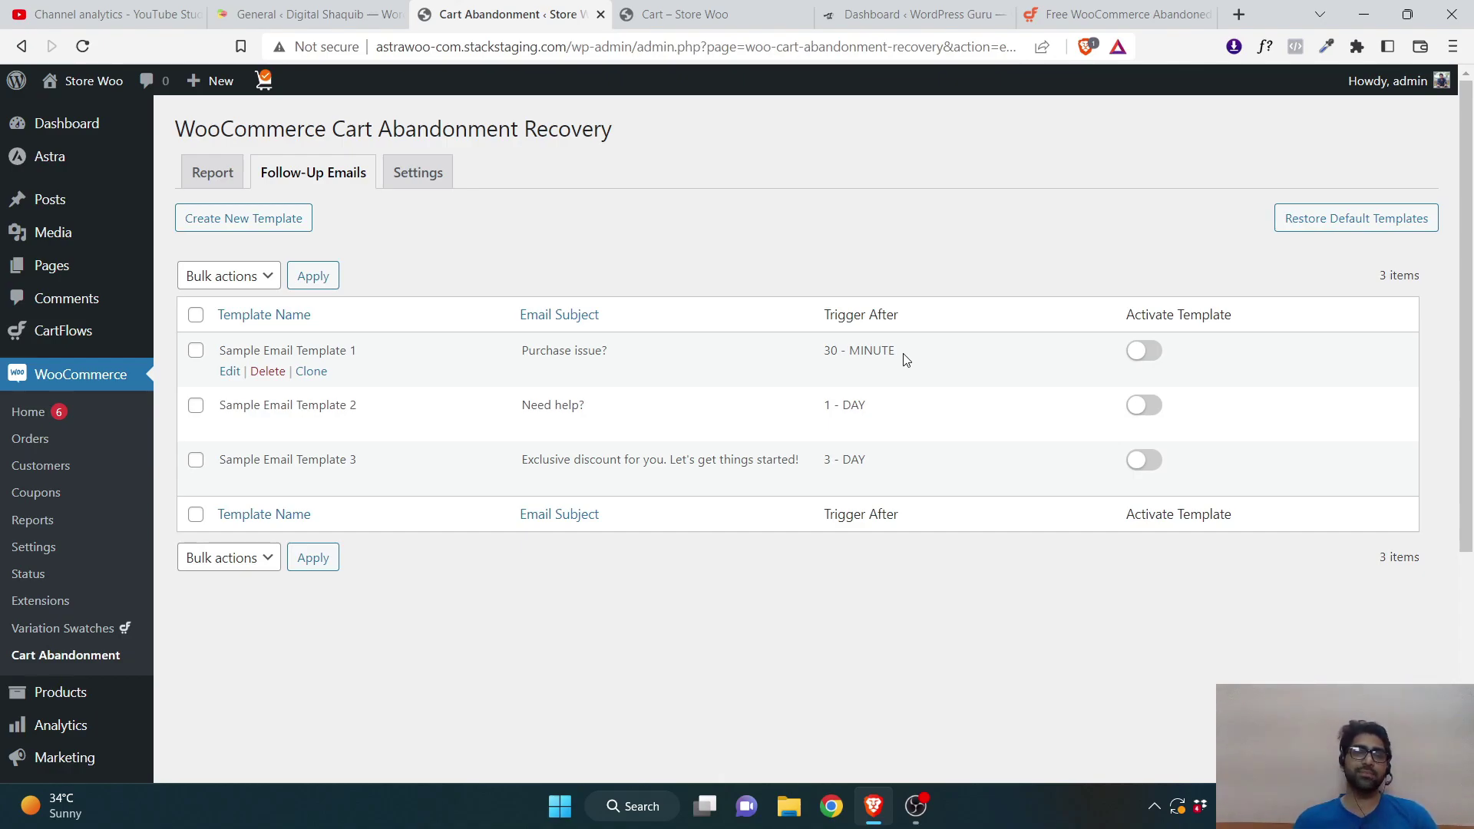
- Open Sample Email Template 1 for editing in a new browser tab and activate the template
right_click(234, 371)
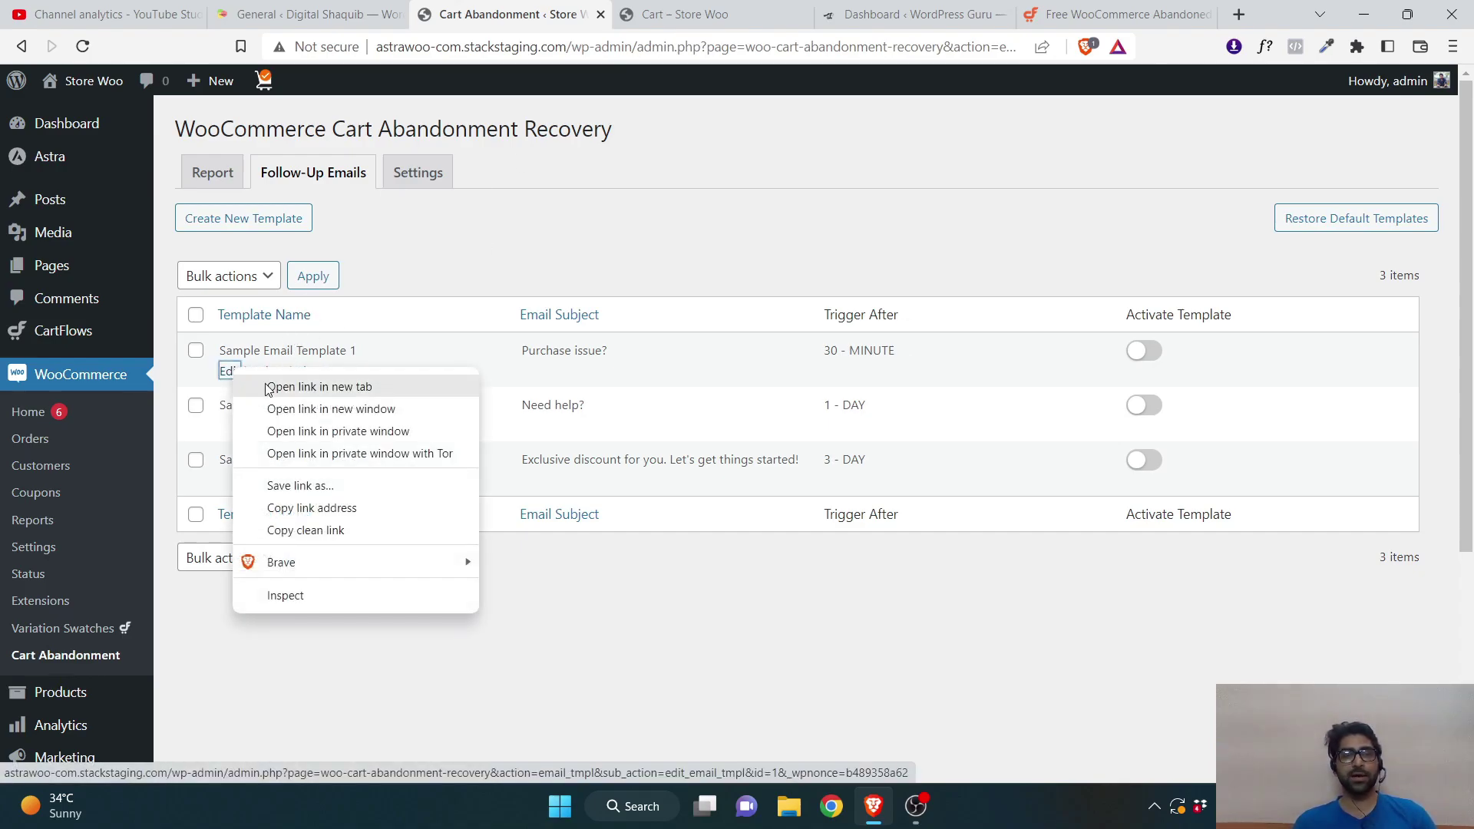
left_click(314, 387)
left_click(612, 19)
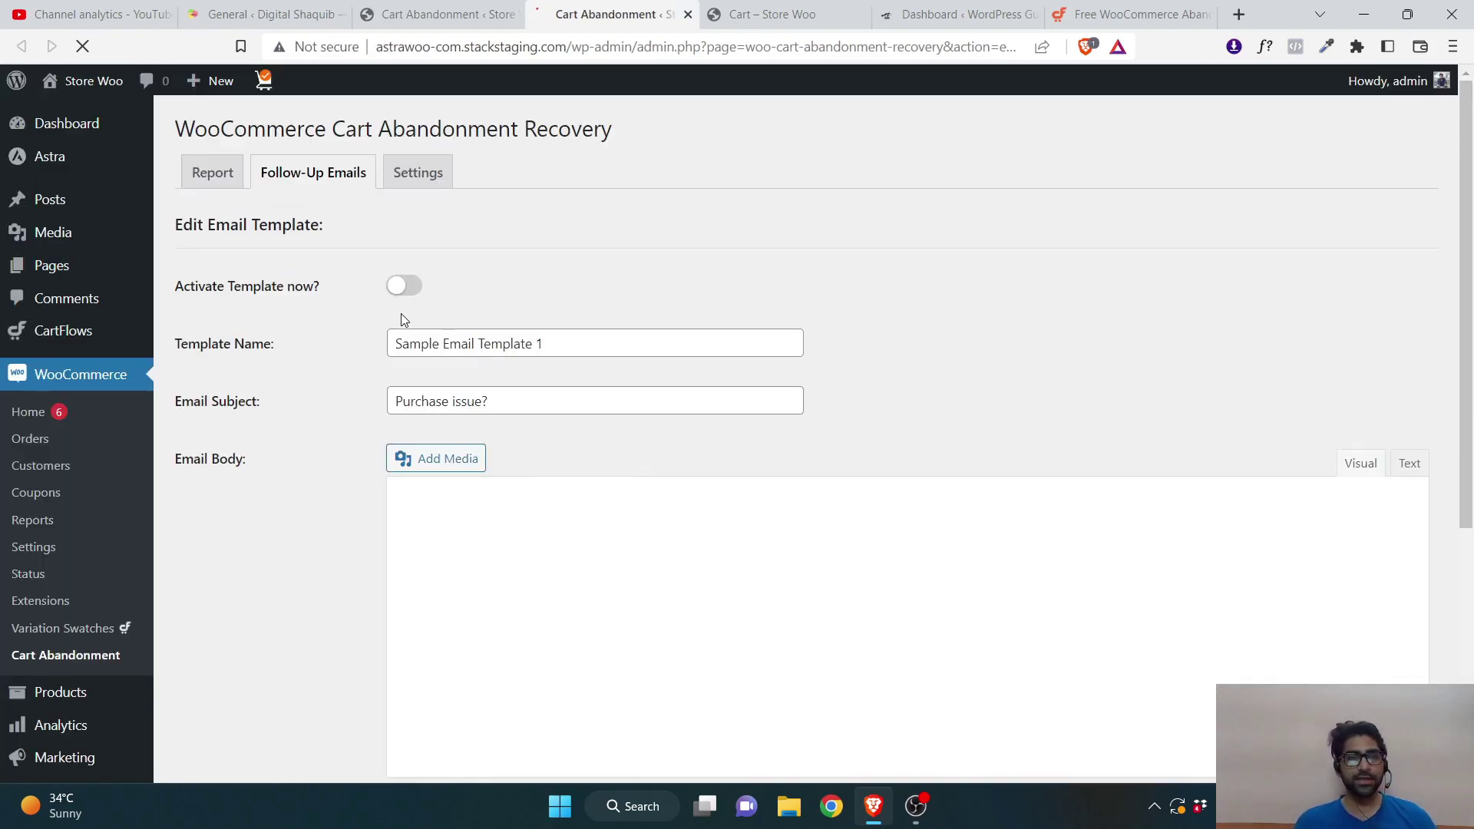
left_click(404, 292)
- Check the template name and email subject of Sample Email Template 1
left_click(582, 348)
triple_click(582, 348)
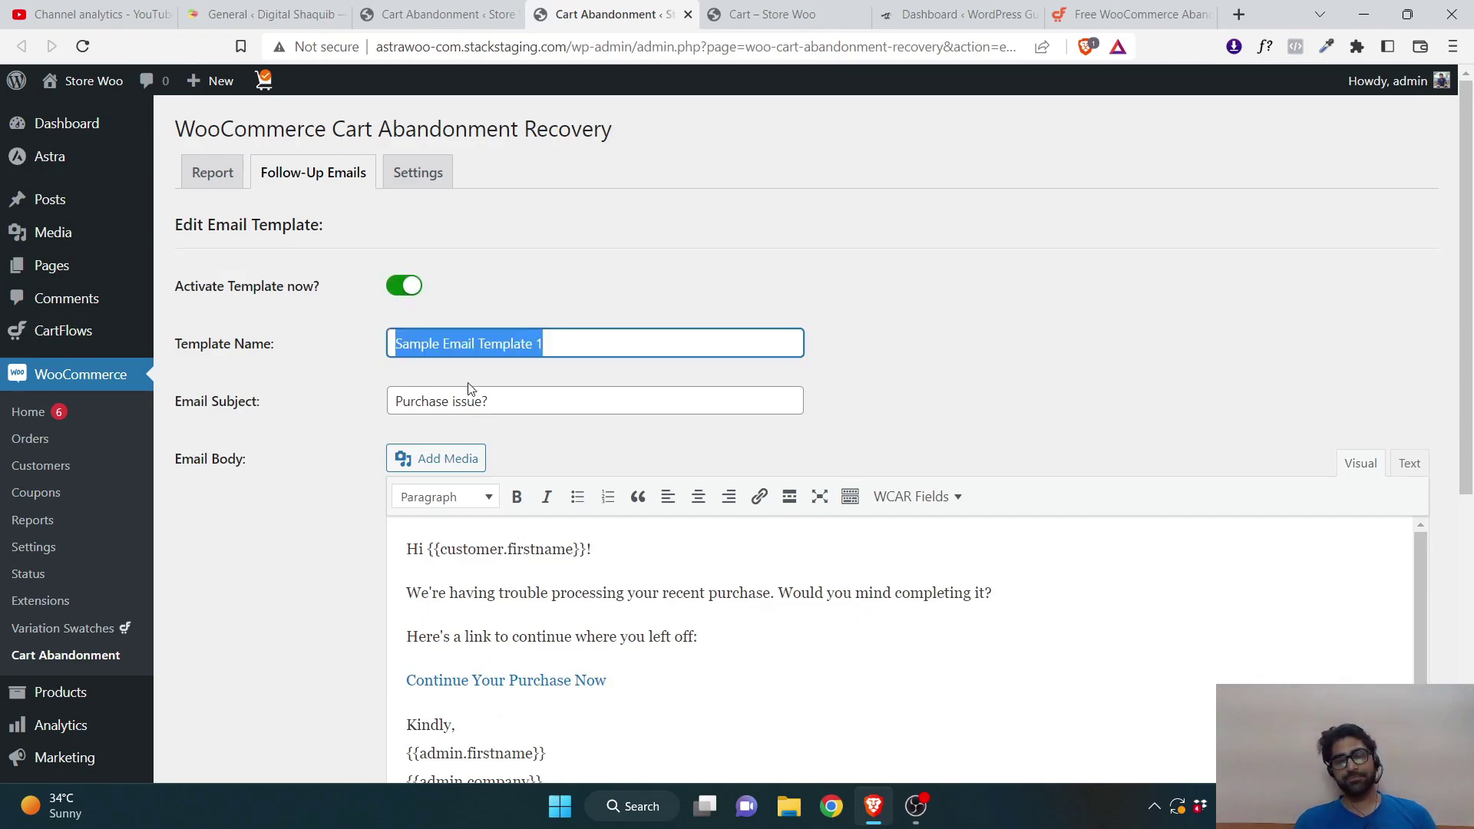
left_click(460, 407)
key("ctrl+a")
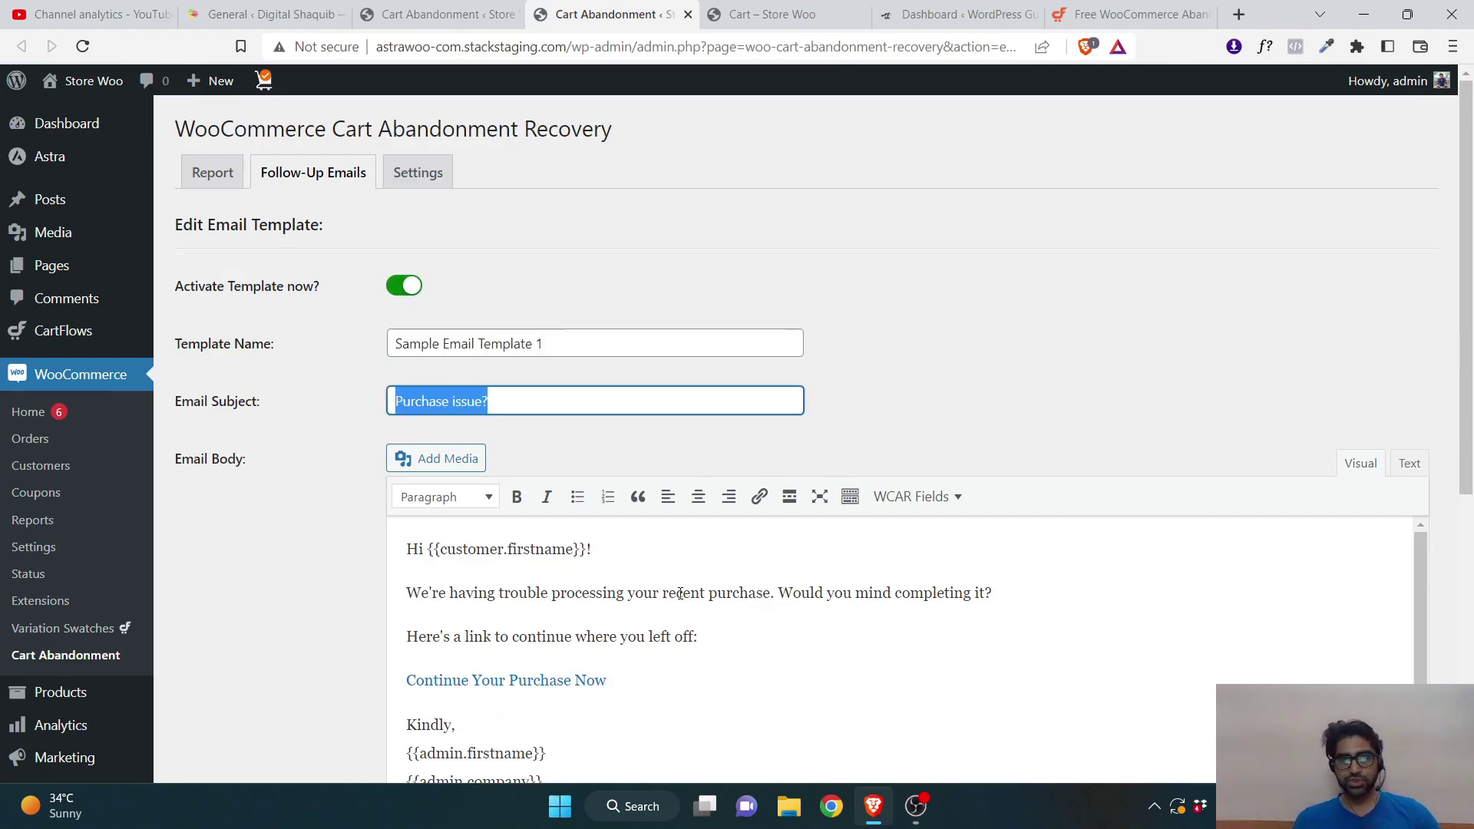
left_click(289, 607)
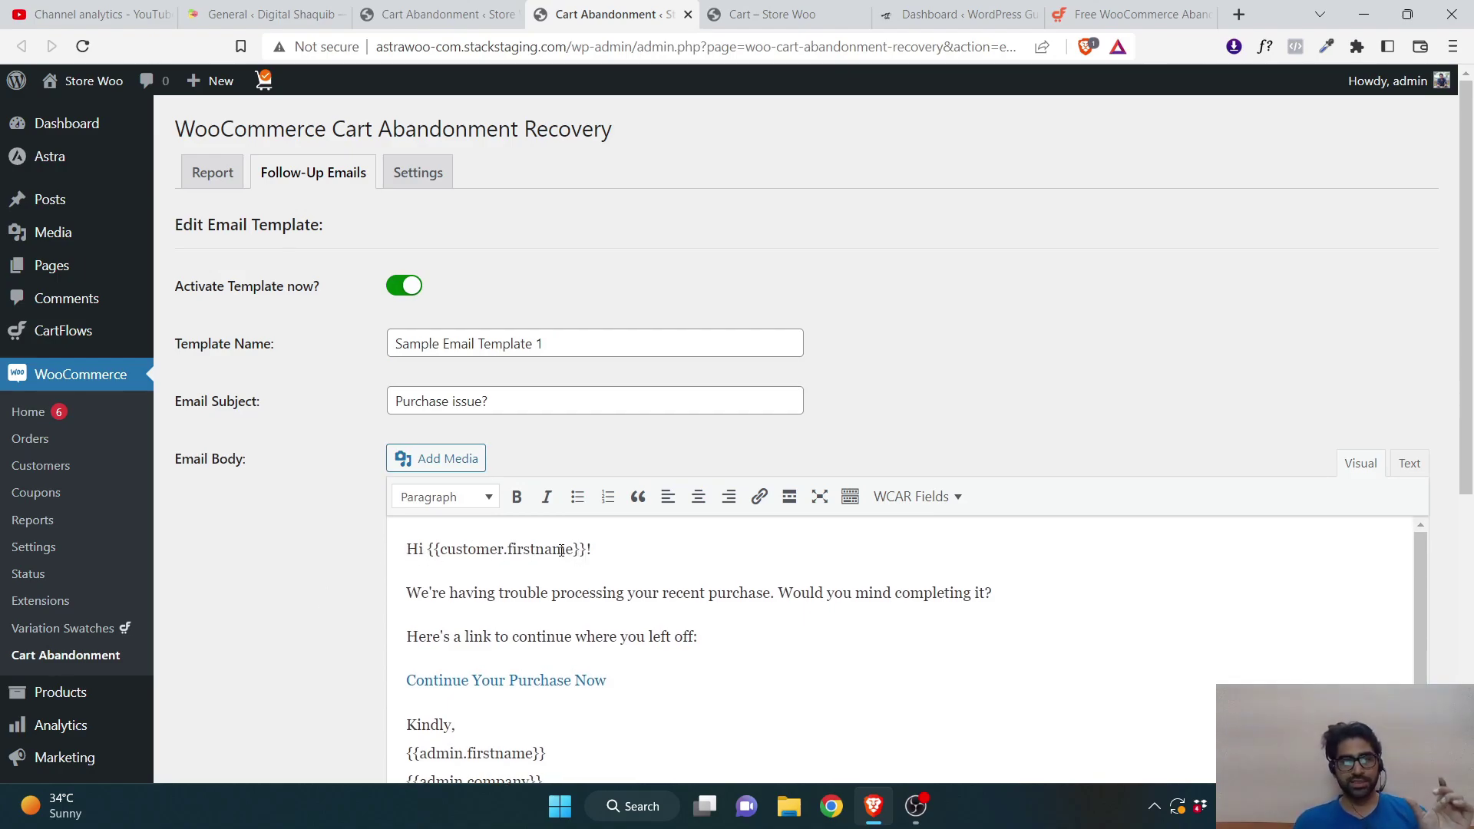
- Replace the two sentences above the purchase link in the email body with "You did not purchased the product..."
scroll(561, 550, "down", 2)
left_click_drag(431, 398, 747, 418)
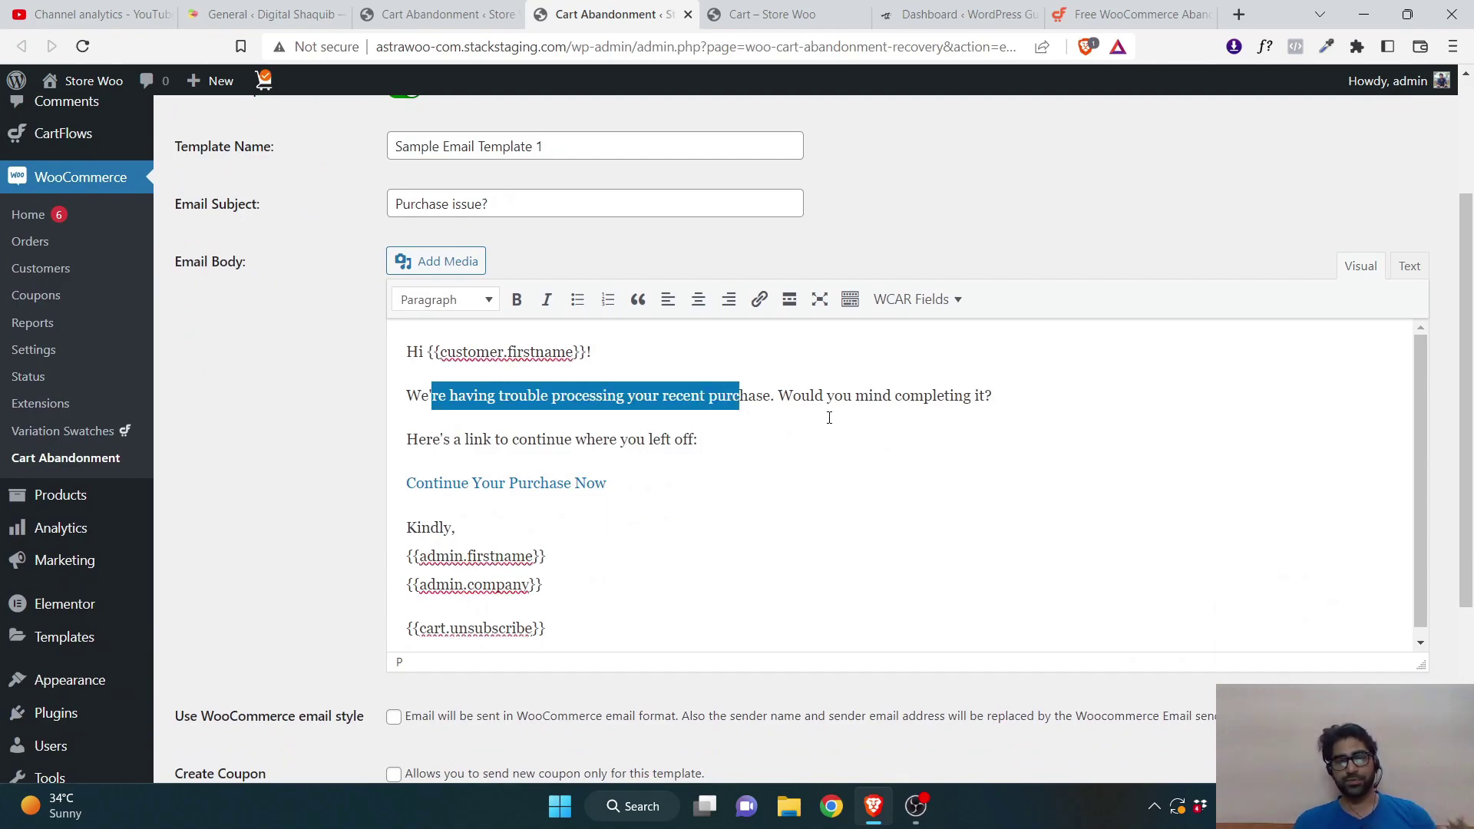
left_click_drag(748, 444, 410, 393)
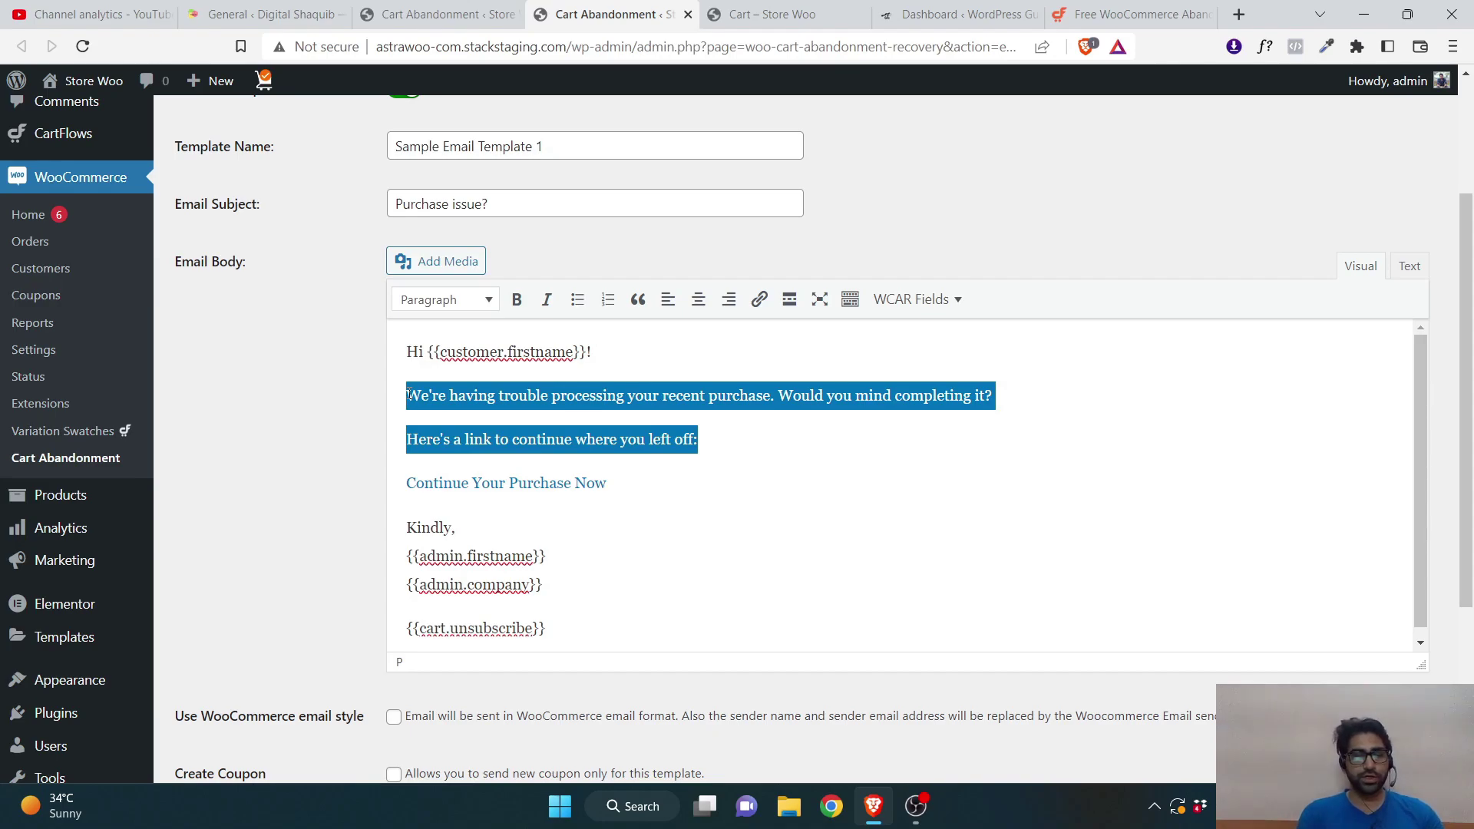
type("You did no")
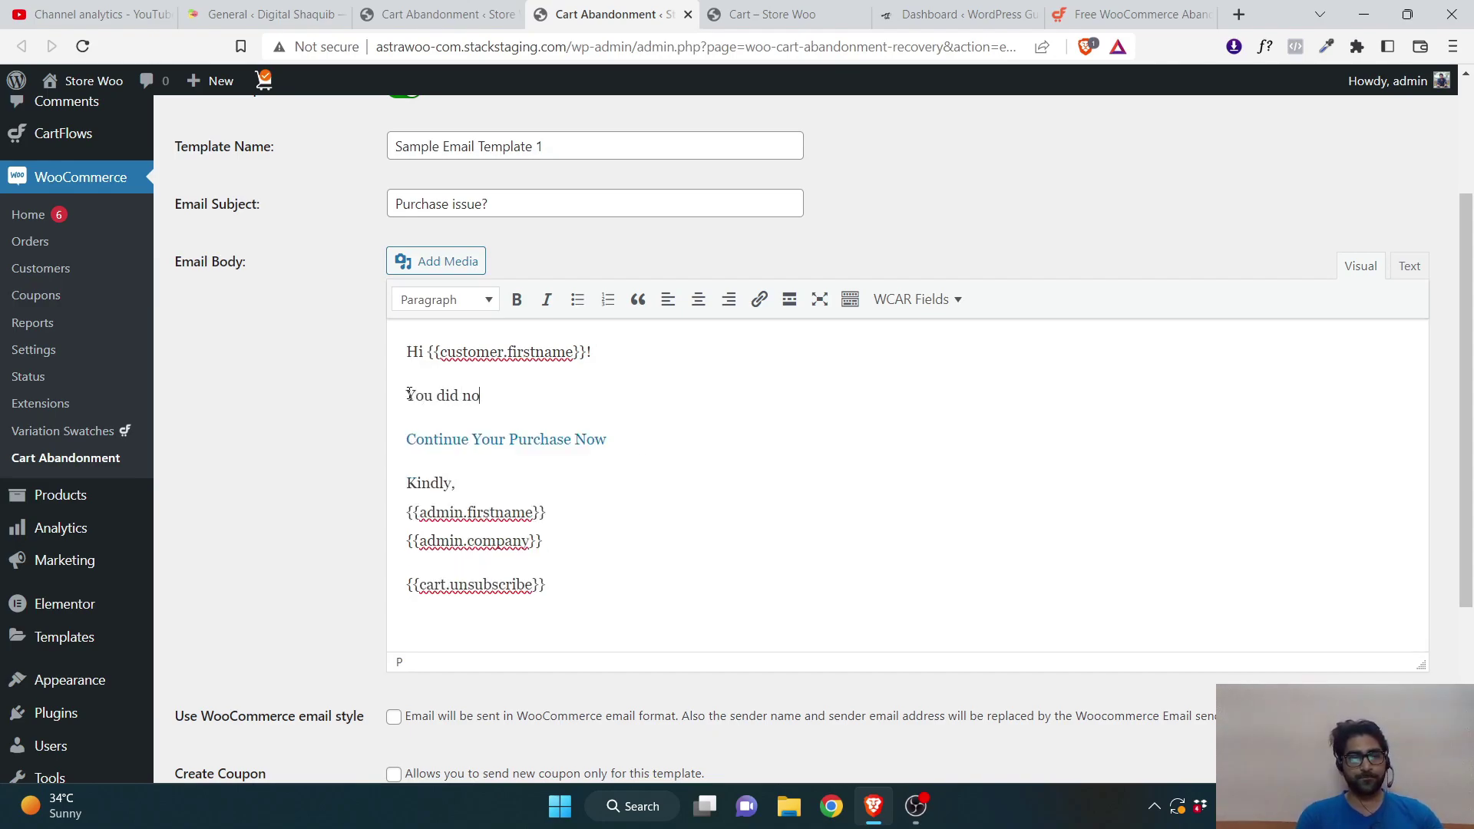
type("t purchase")
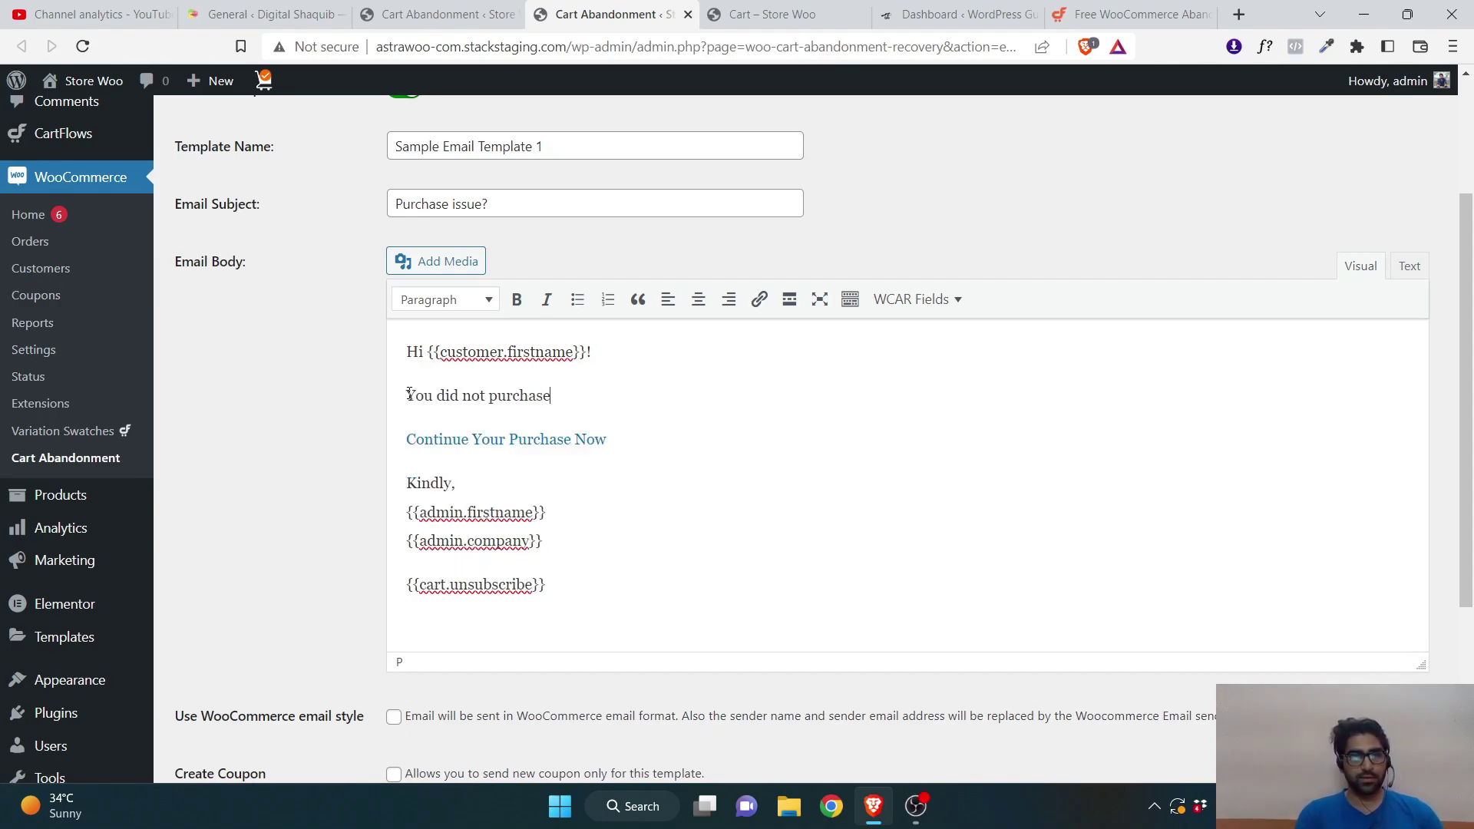
type("d the product")
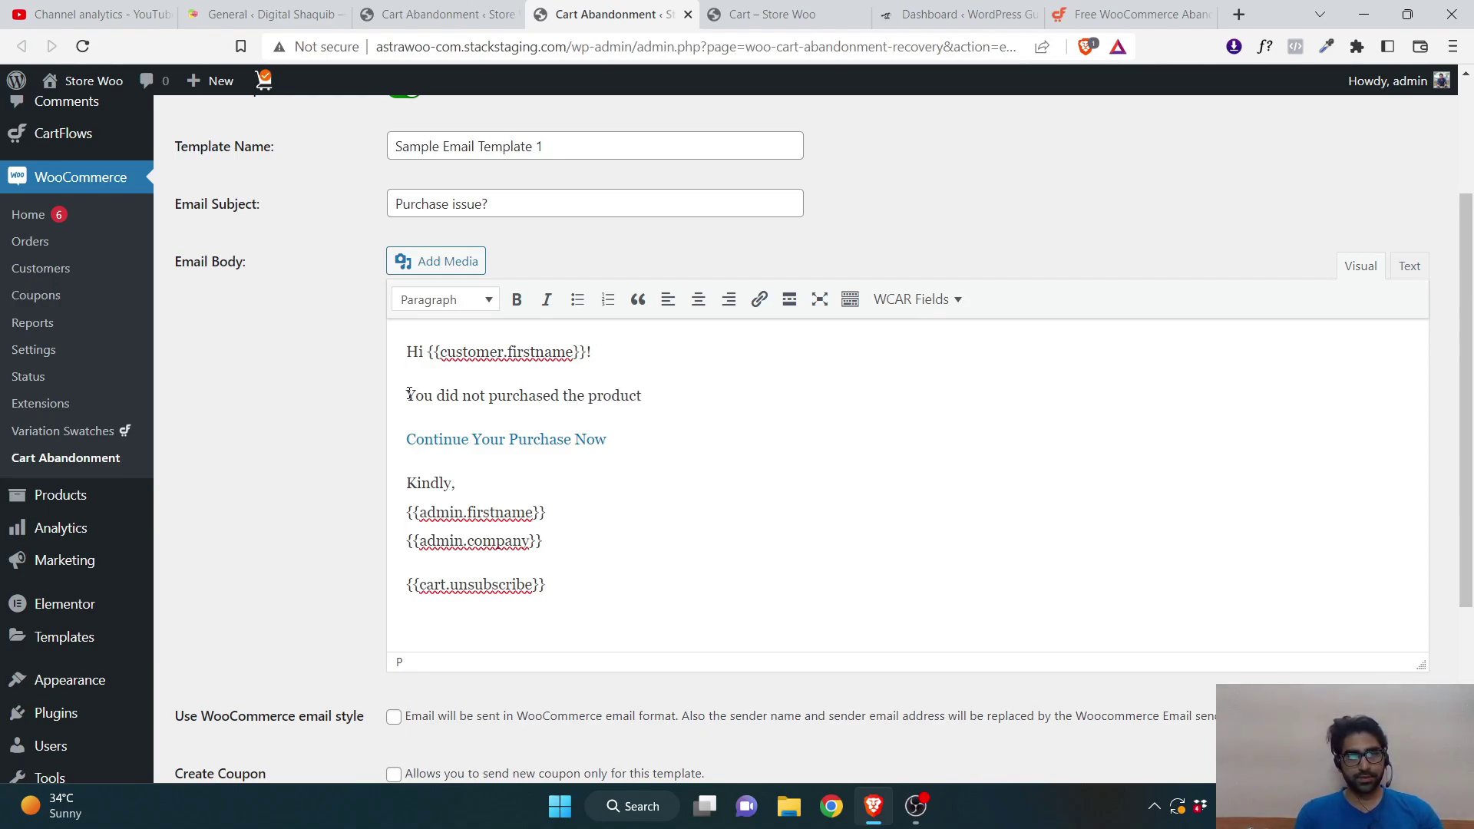
type("...")
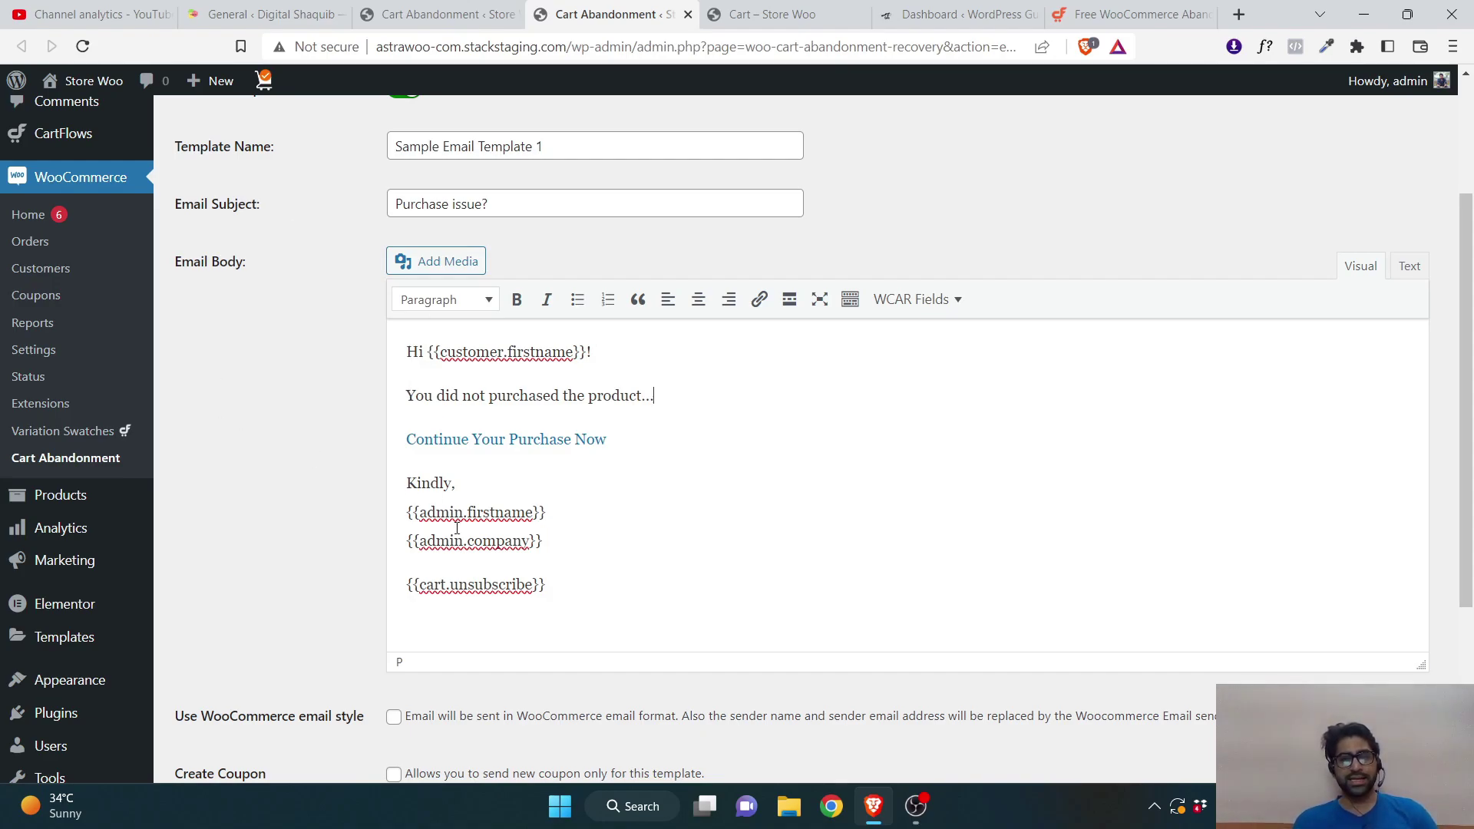
- Check where the "Continue Your Purchase Now" link leads and save the changes to Sample Email Template 1
triple_click(483, 440)
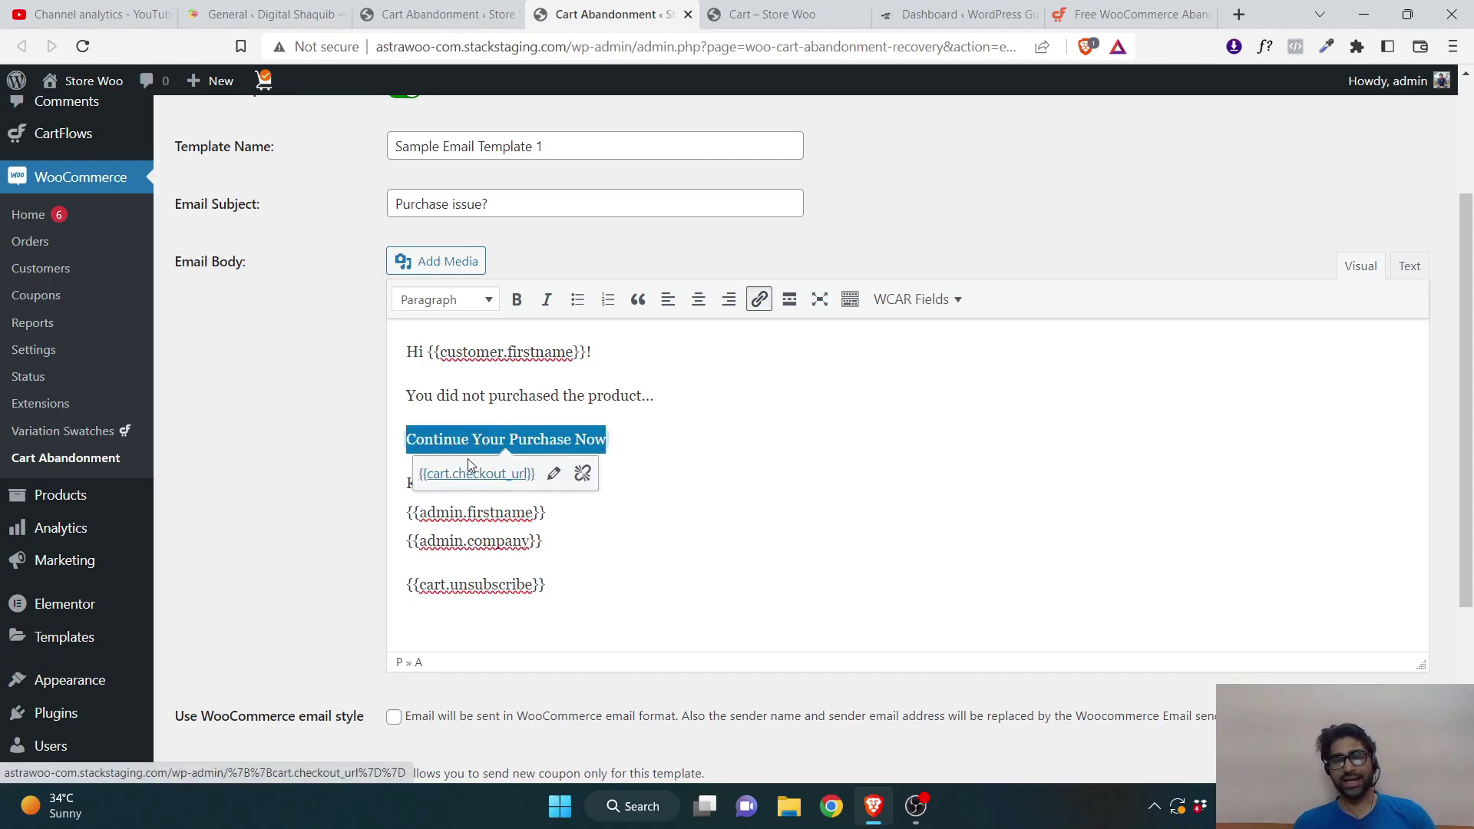
left_click(701, 458)
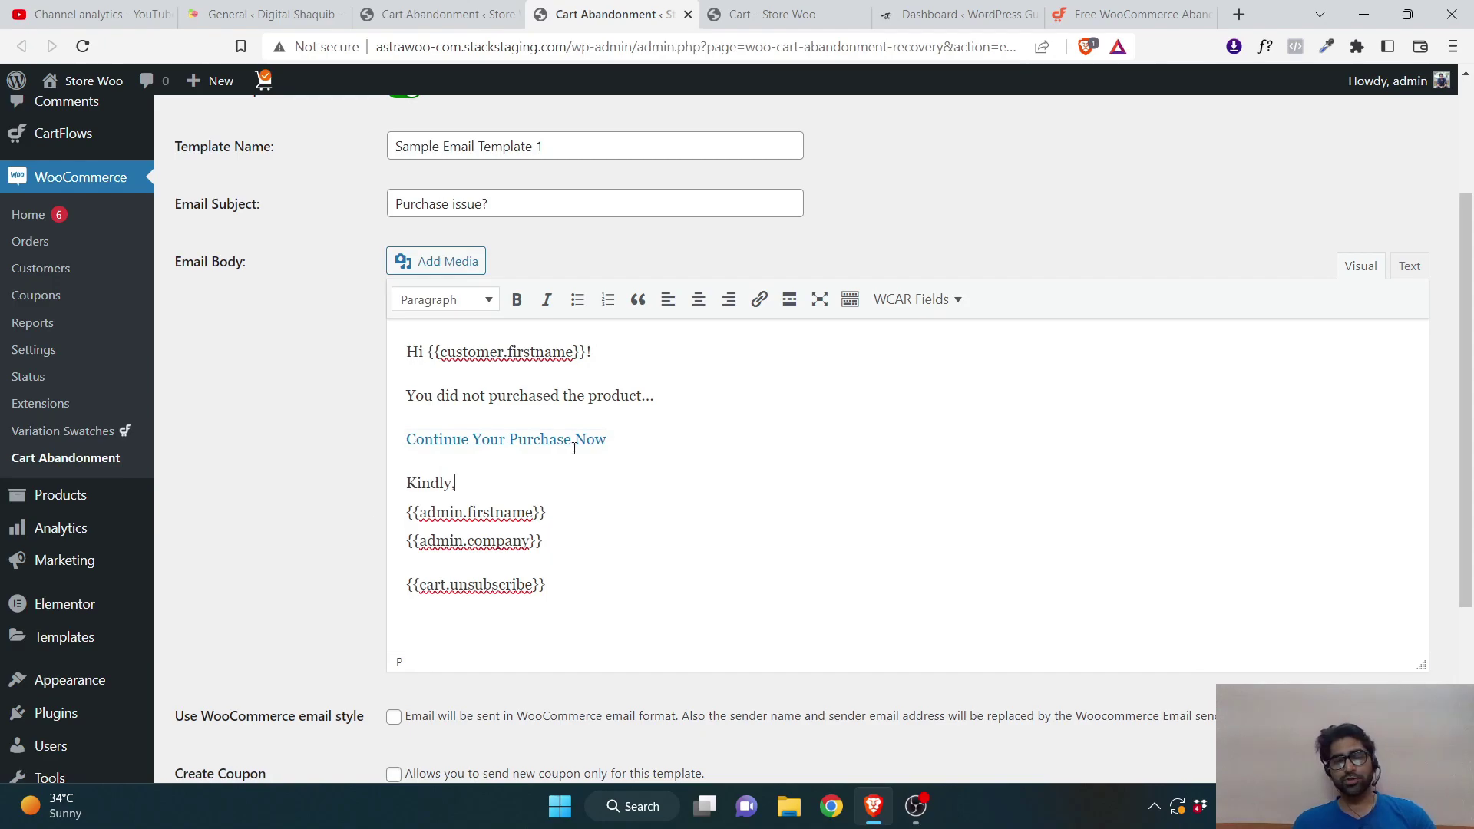
left_click_drag(1466, 348, 1467, 509)
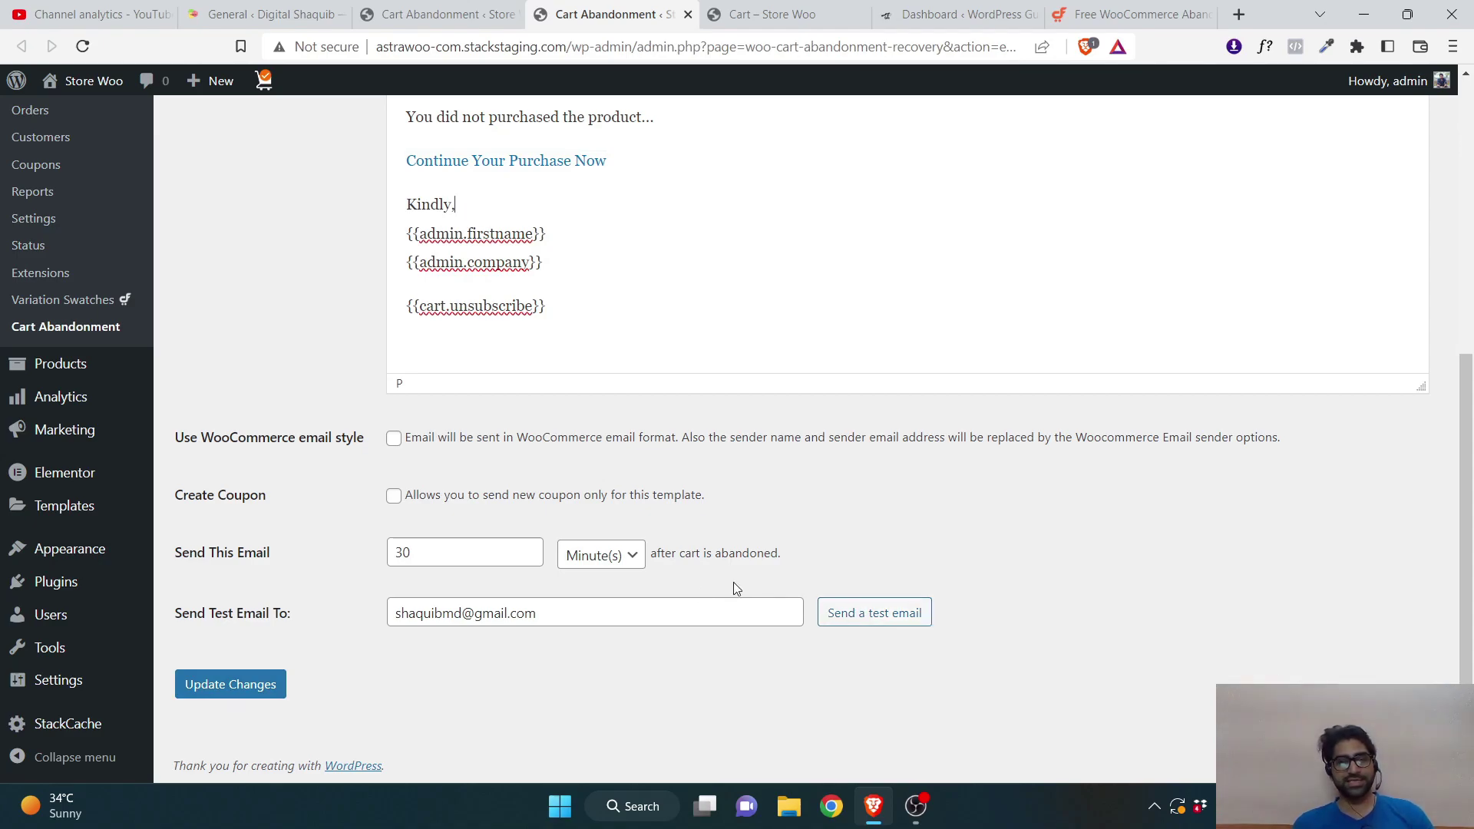
left_click(260, 690)
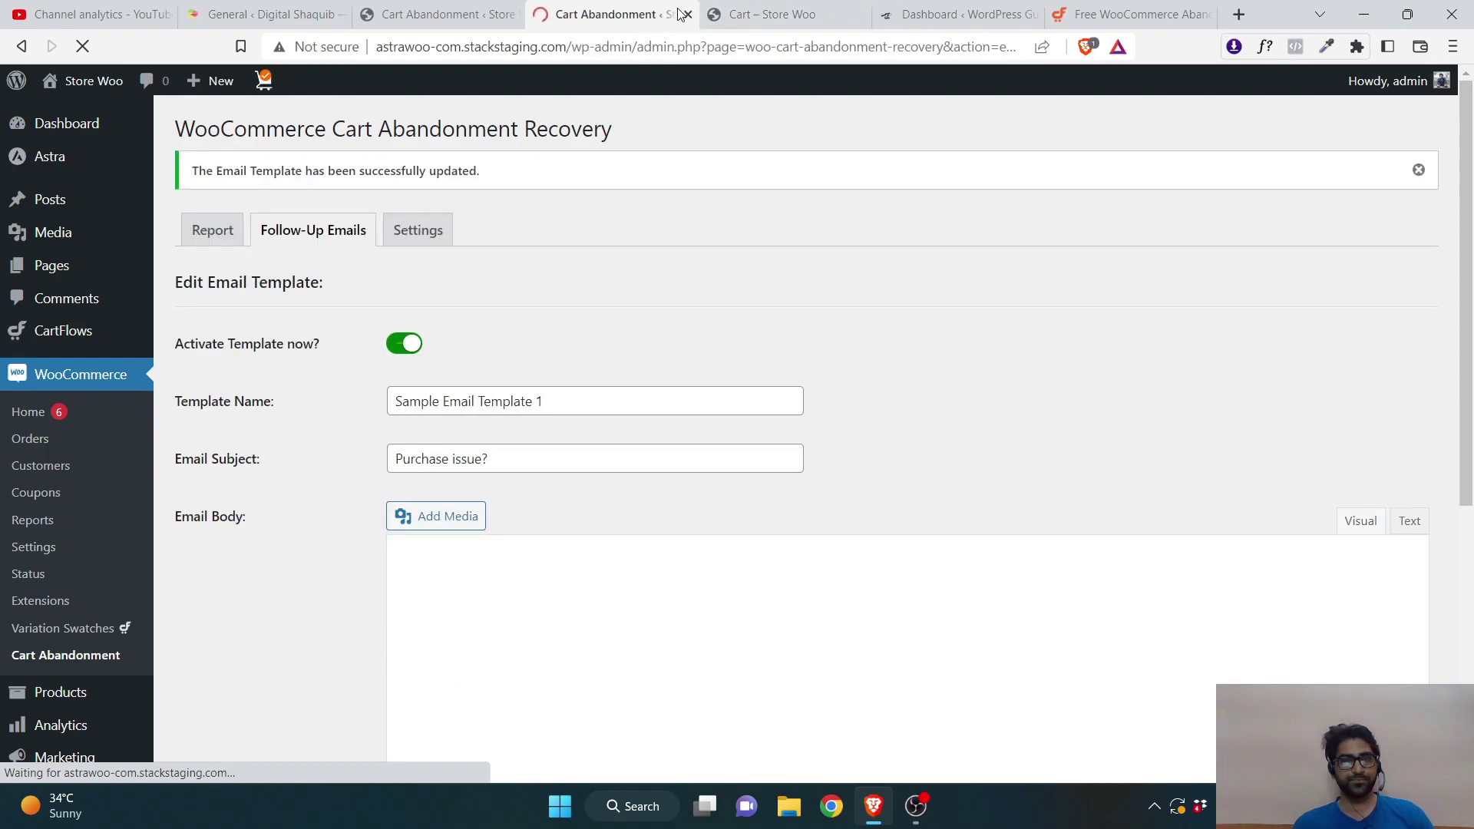
- Close the template's browser tab, refresh the follow-up email list, and open Sample Email Template 3 for editing at its coupon options
left_click(688, 14)
left_click(83, 47)
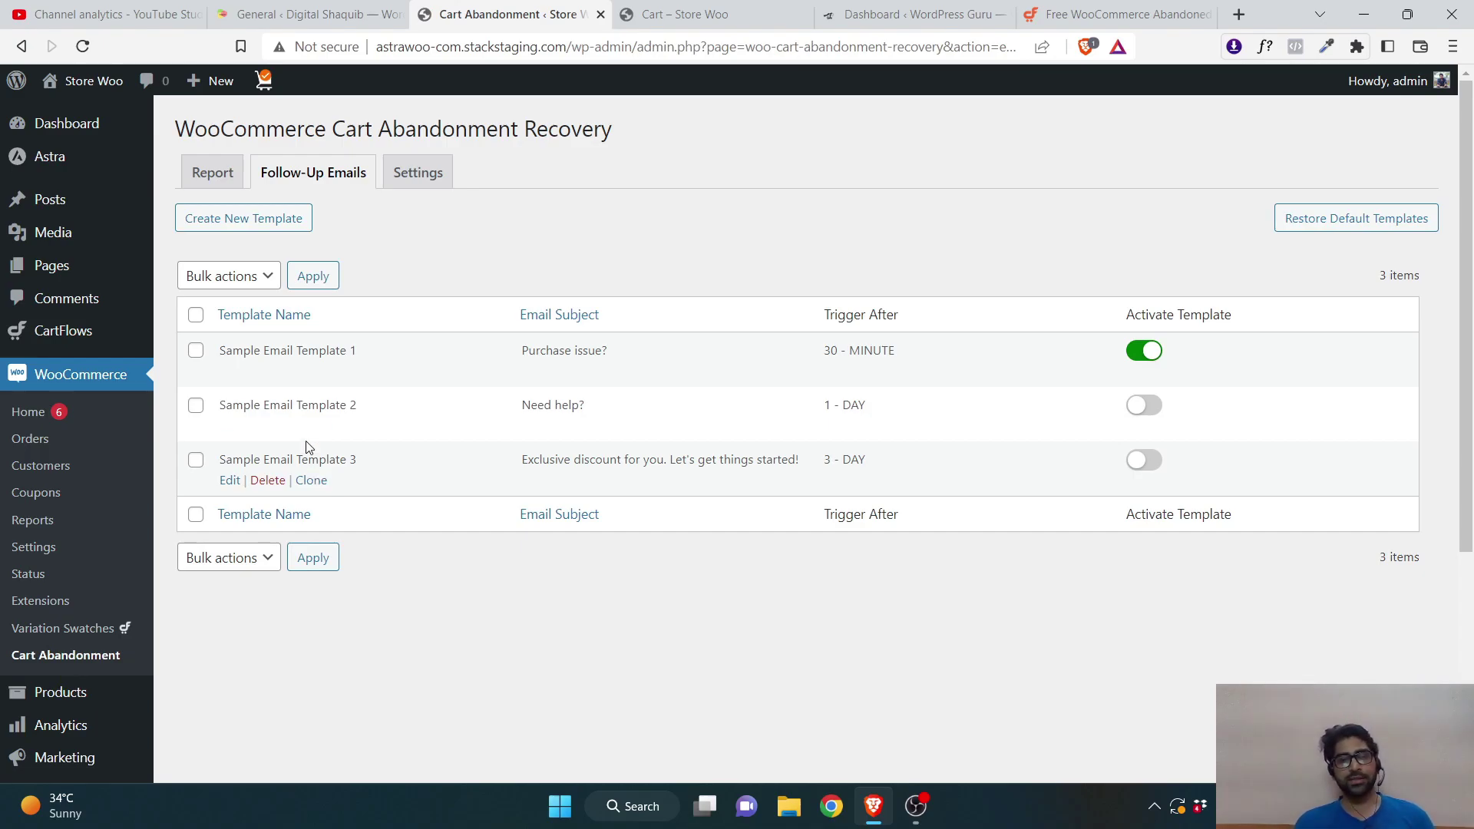
left_click(232, 481)
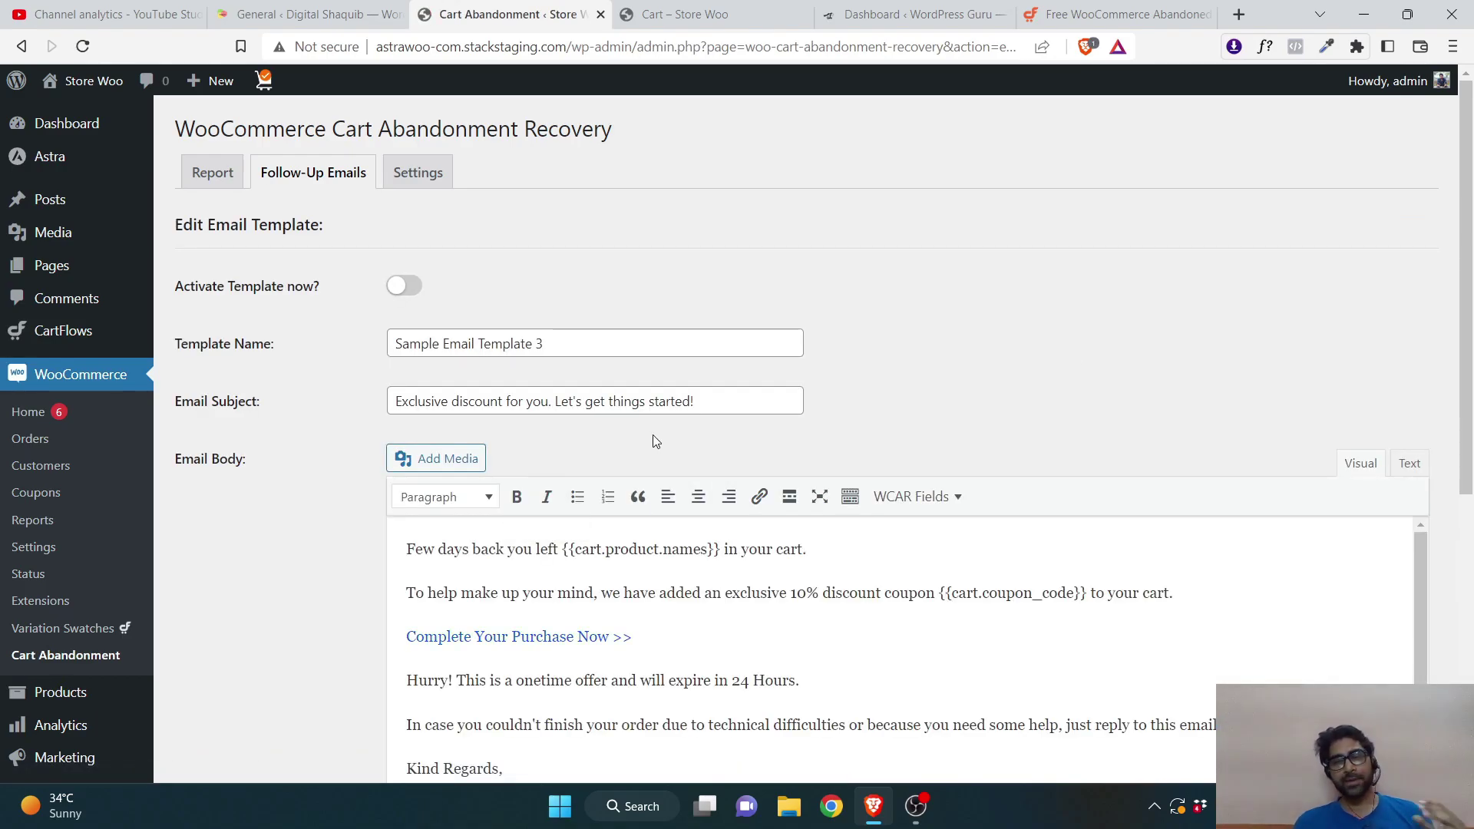
left_click_drag(1472, 330, 1472, 579)
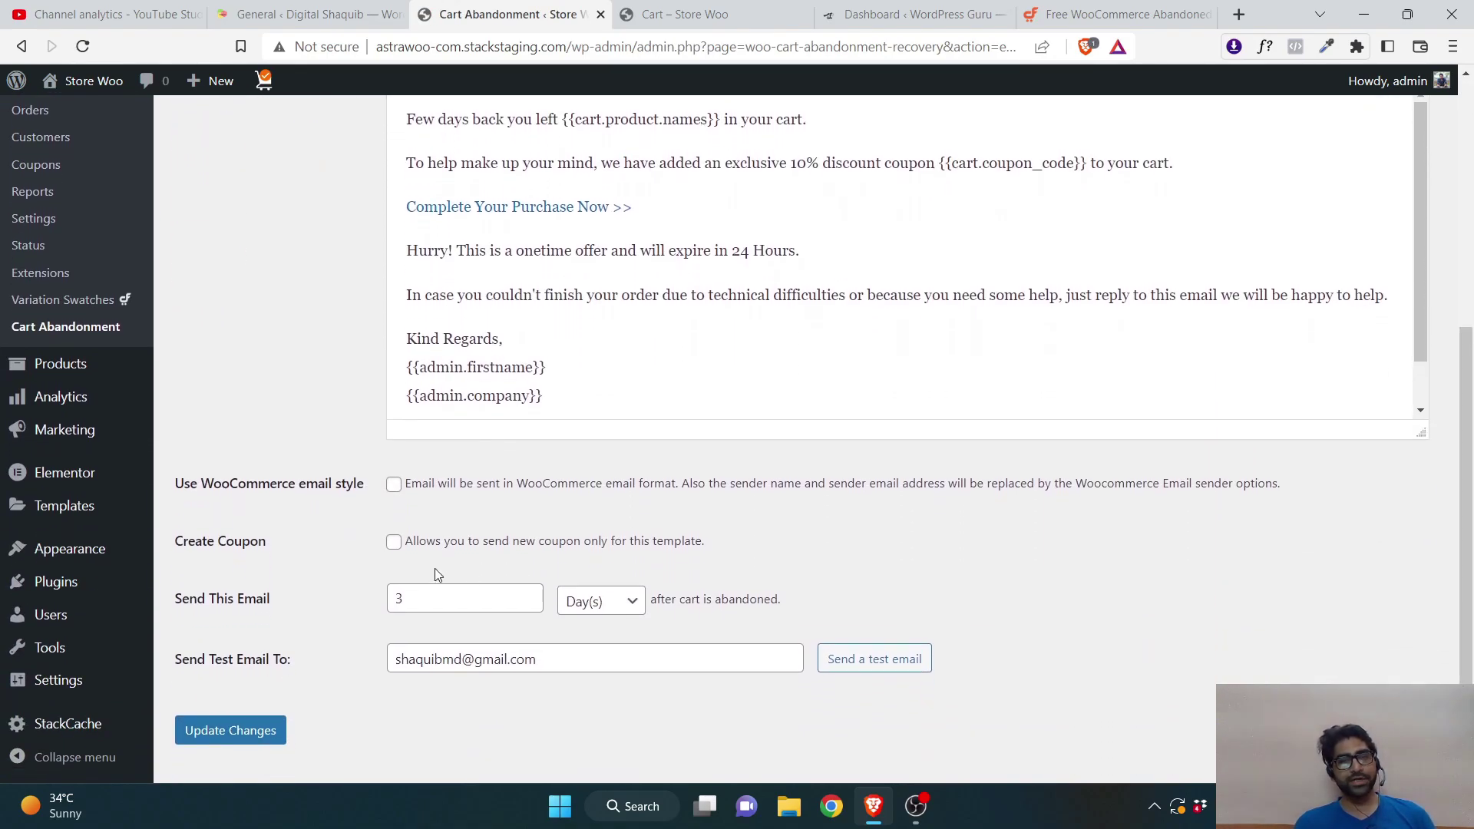
left_click(394, 543)
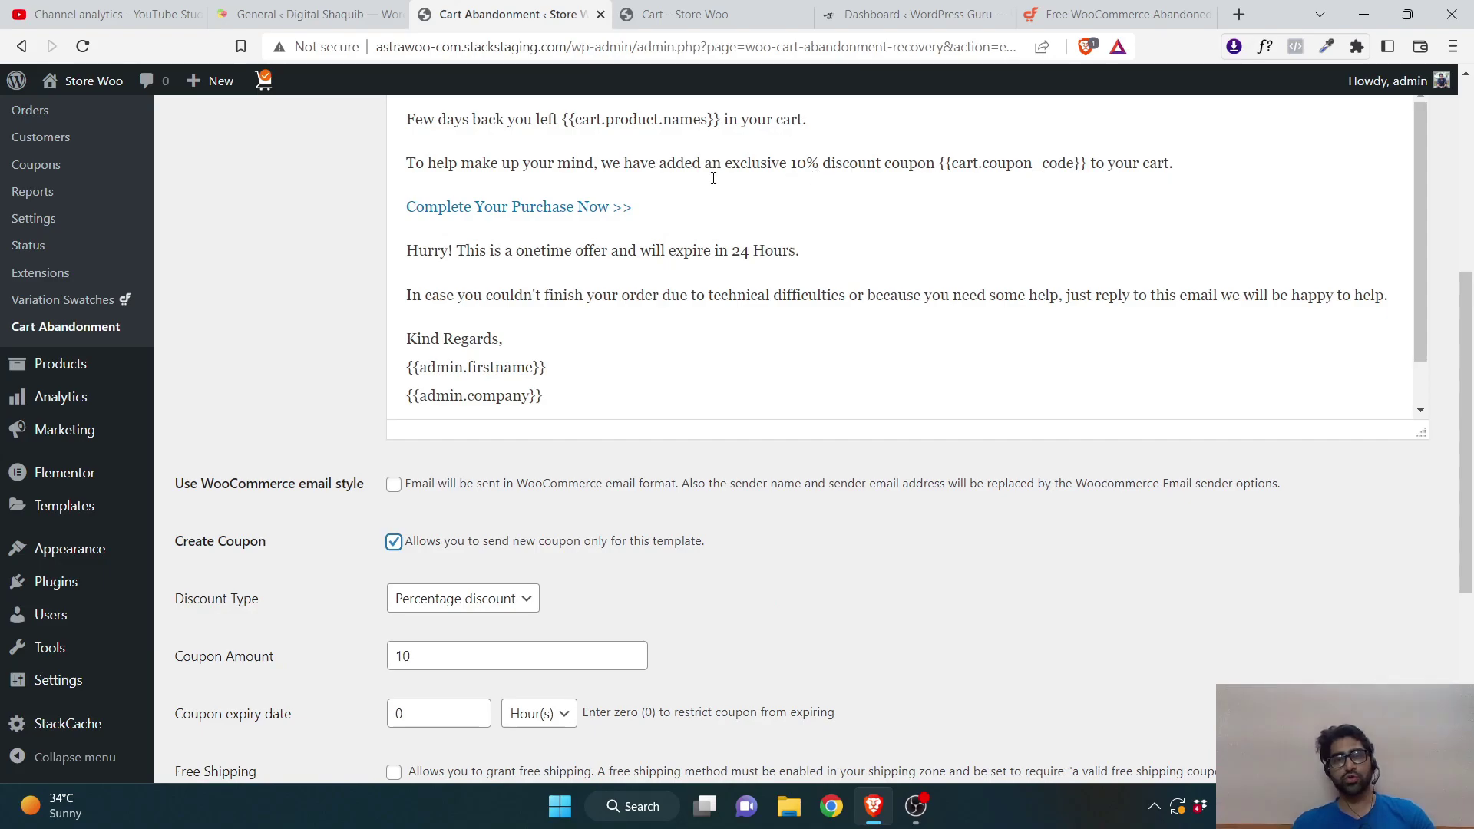
left_click_drag(510, 162, 935, 165)
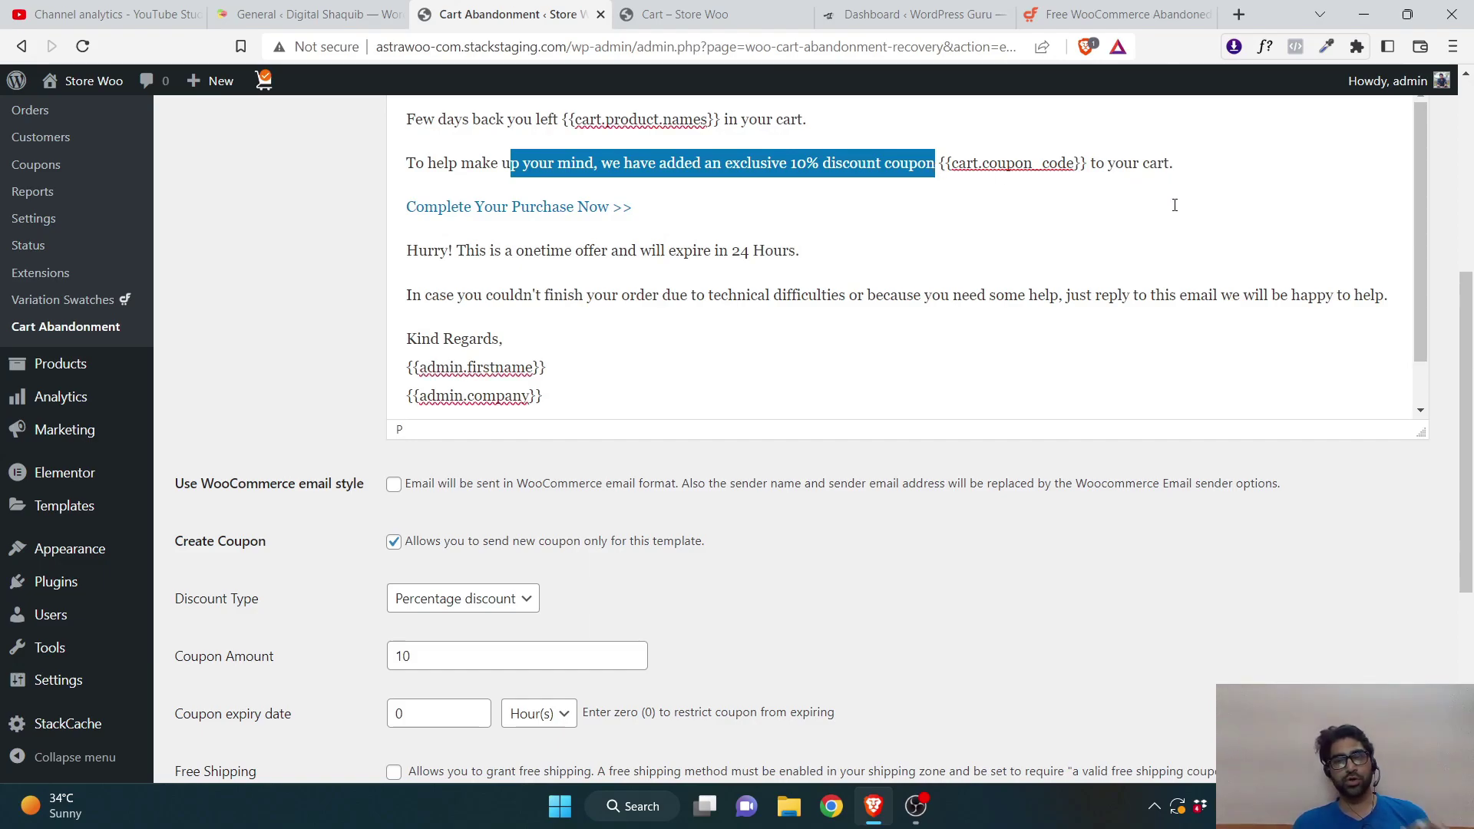
scroll(801, 540, "down", 2)
left_click(394, 419)
scroll(1472, 355, "up", 7)
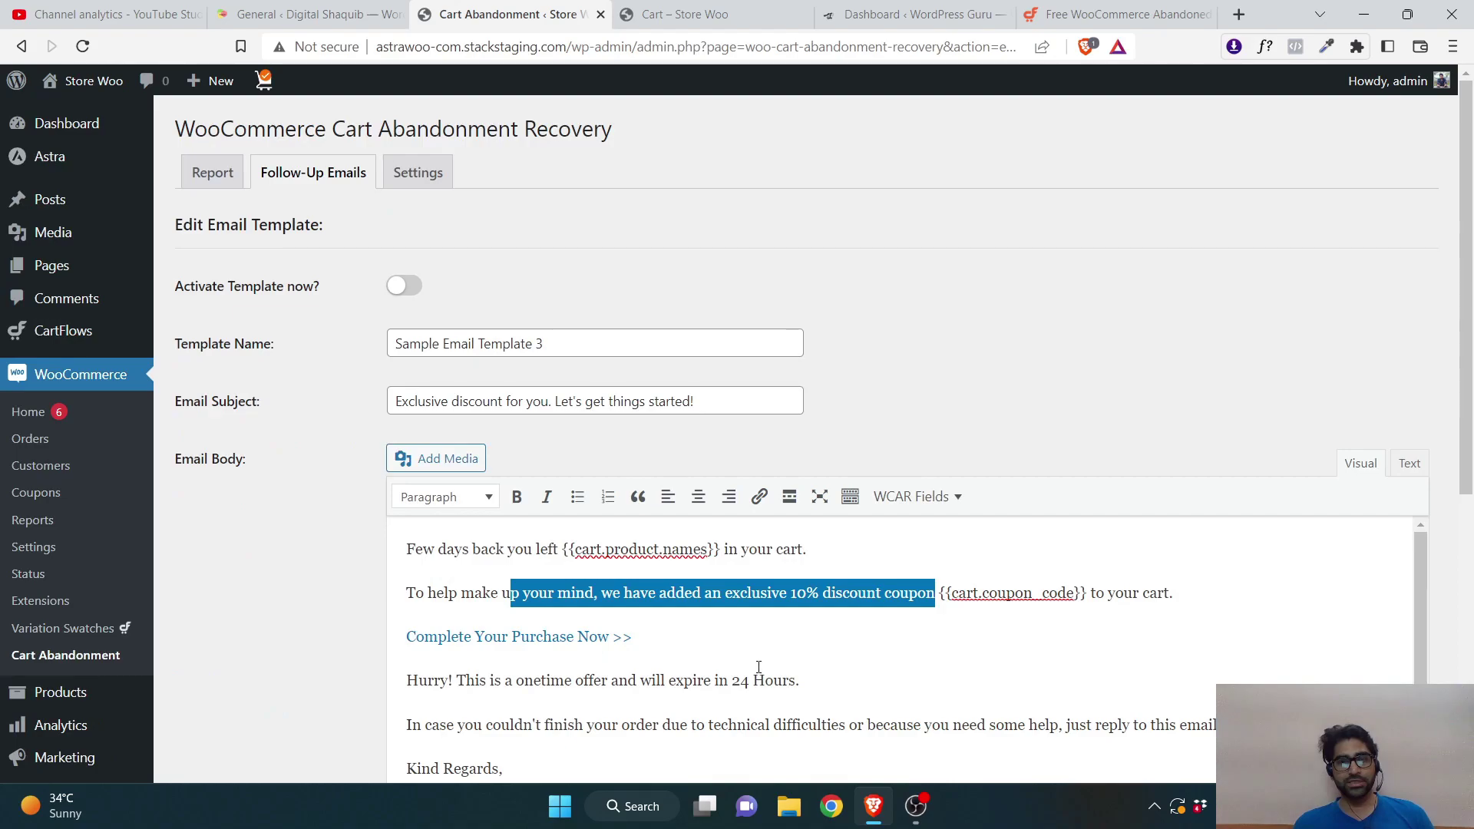
- Enable coupon creation for Sample Email Template 3 and review the discount, expiry and shipping options
scroll(563, 589, "down", 5)
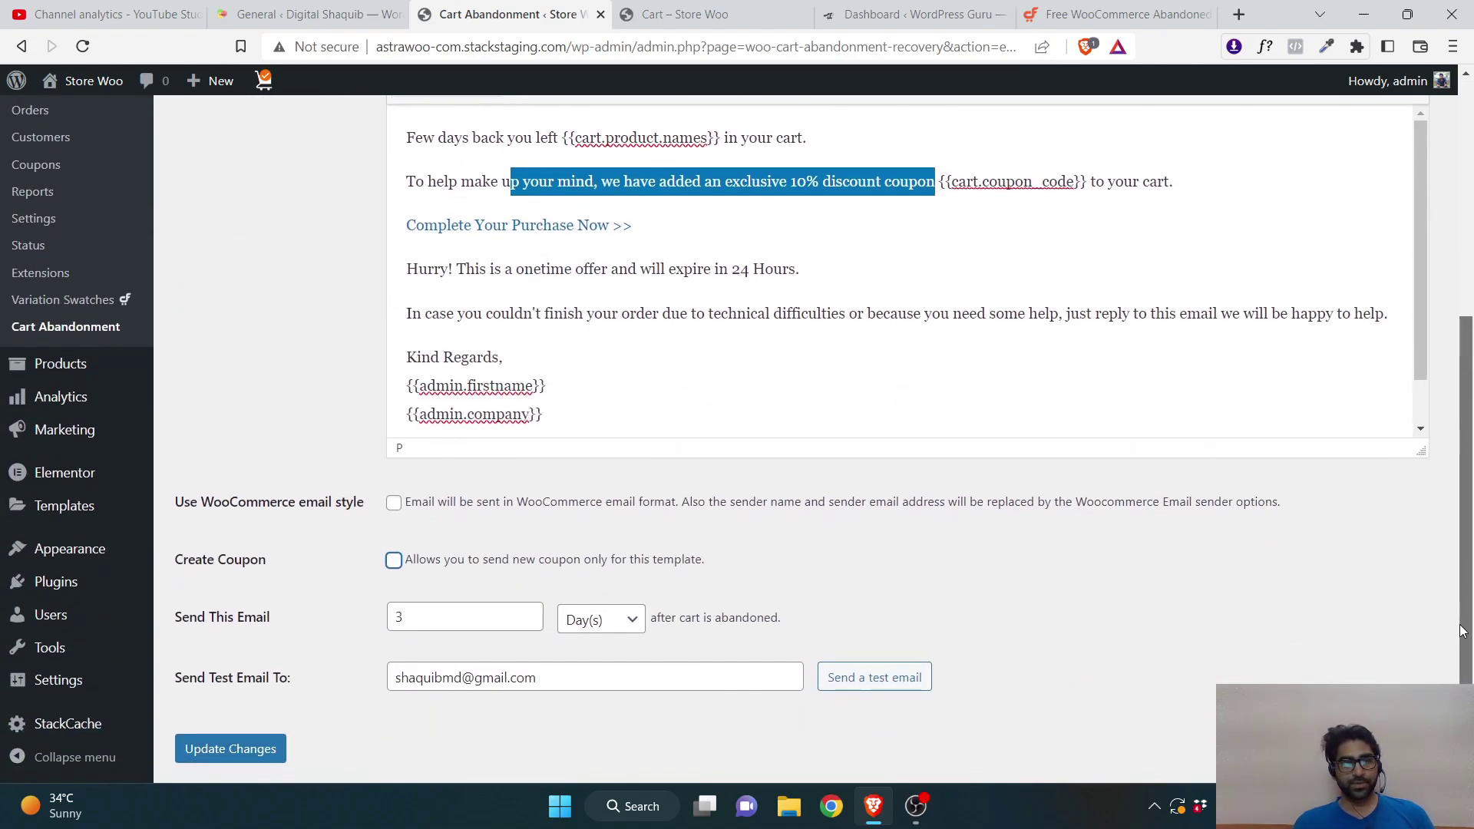
left_click(513, 554)
left_click(408, 547)
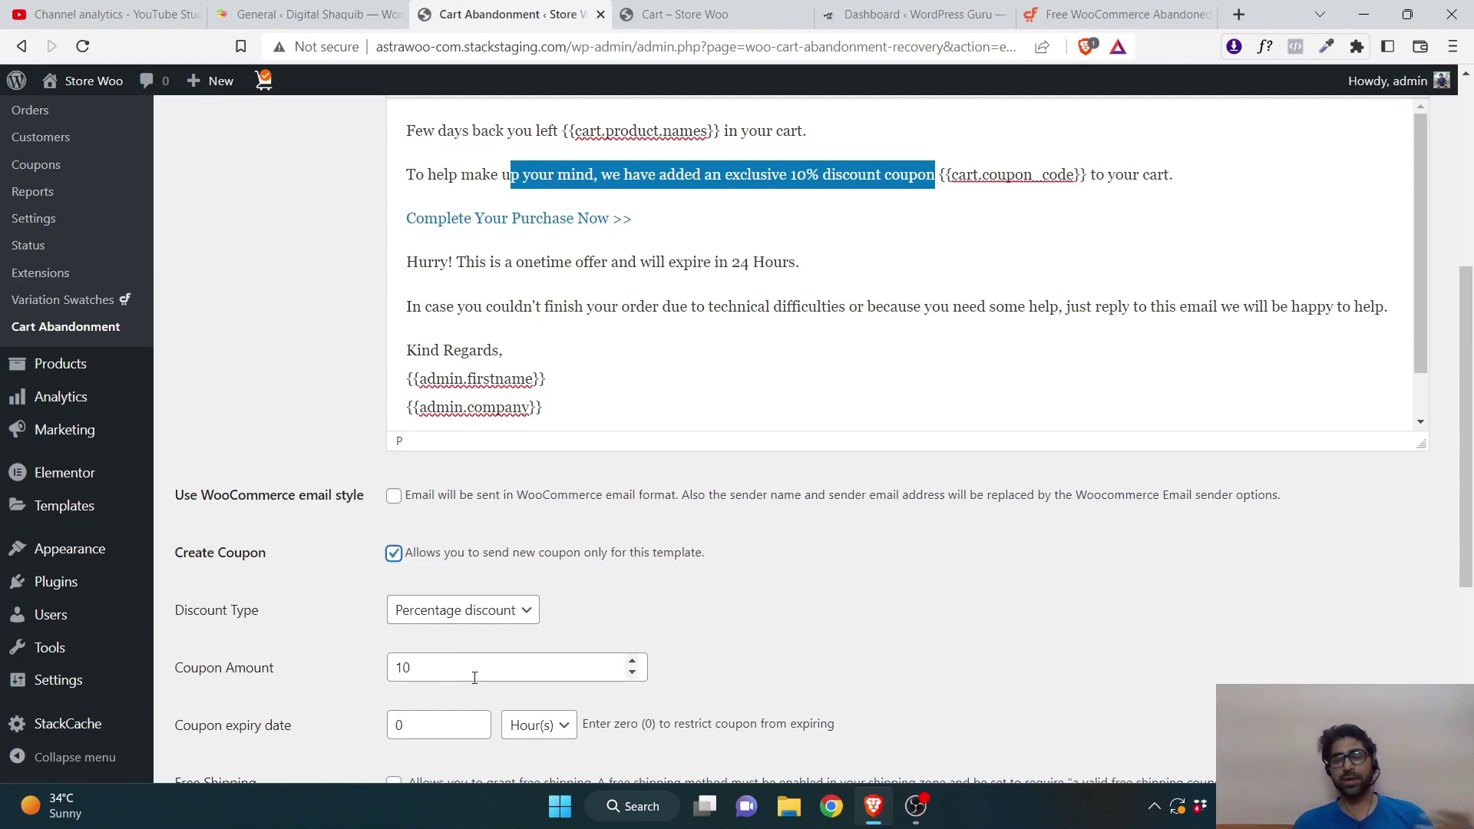
left_click_drag(1468, 355, 1470, 458)
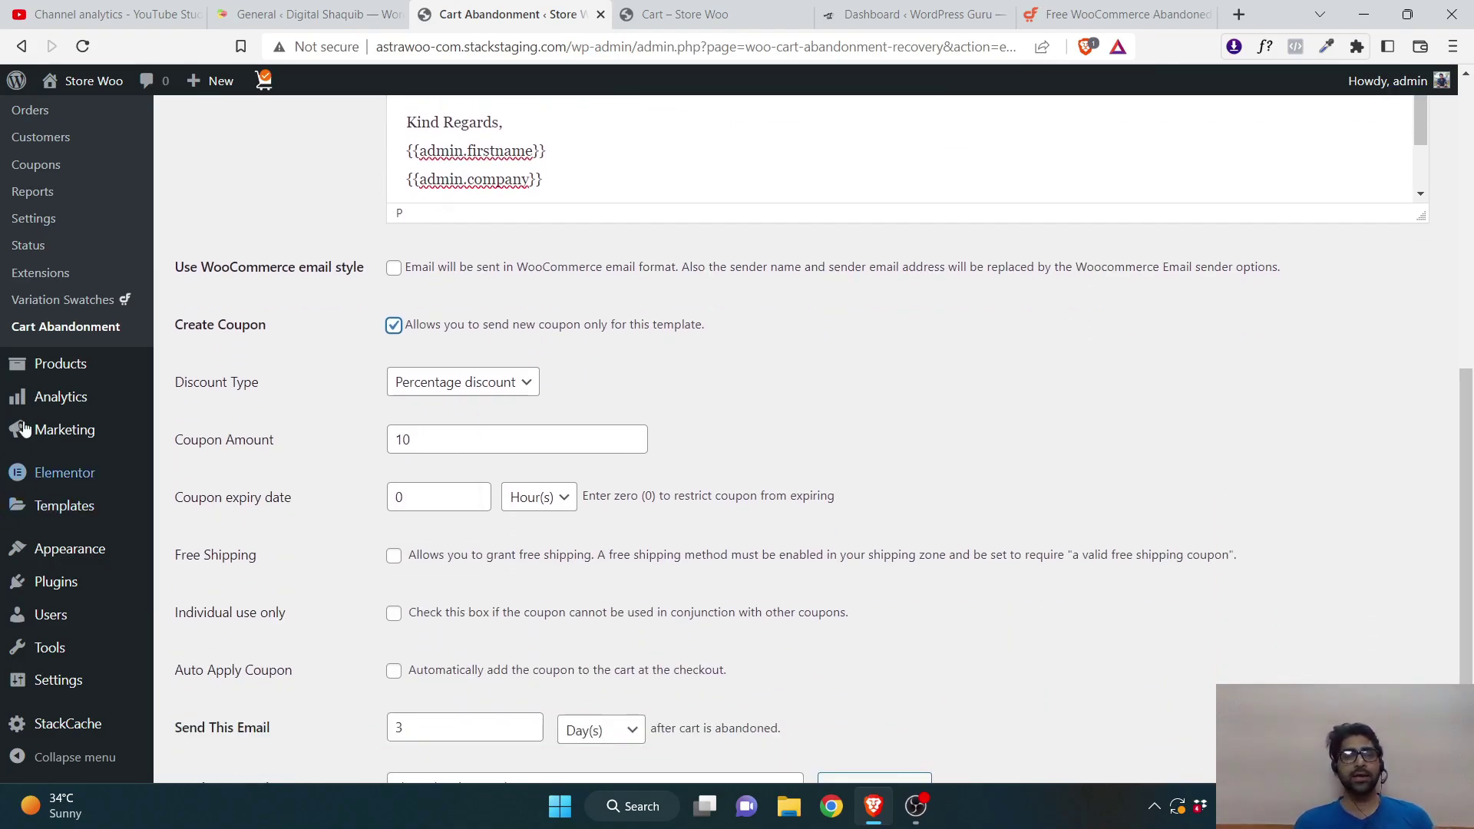
- Examine how the email body of Sample Email Template 3 presents the discount and the coupon code field
scroll(334, 384, "up", 3)
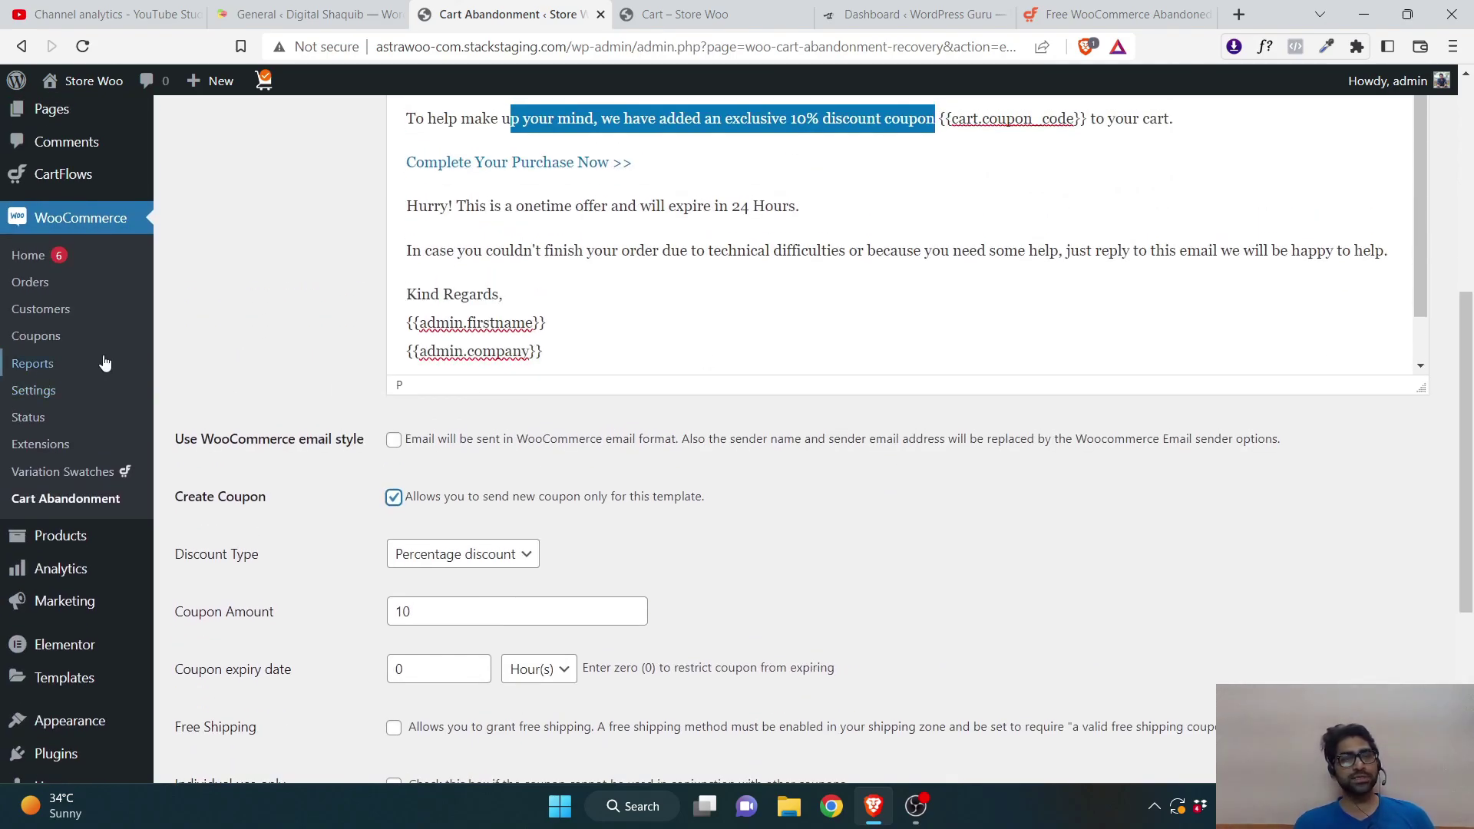
scroll(1472, 433, "up", 3)
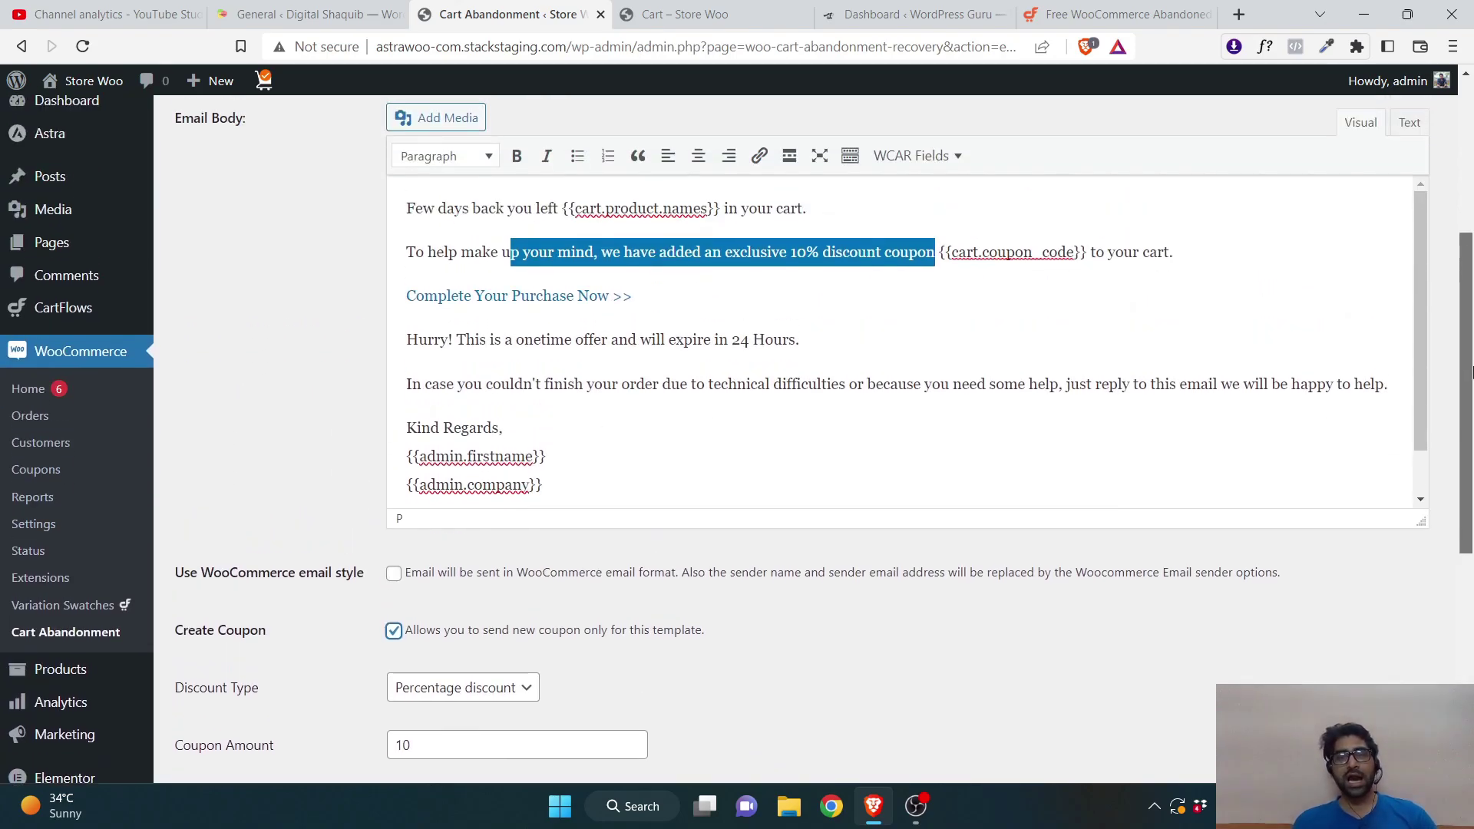
left_click(537, 317)
left_click_drag(667, 273, 891, 273)
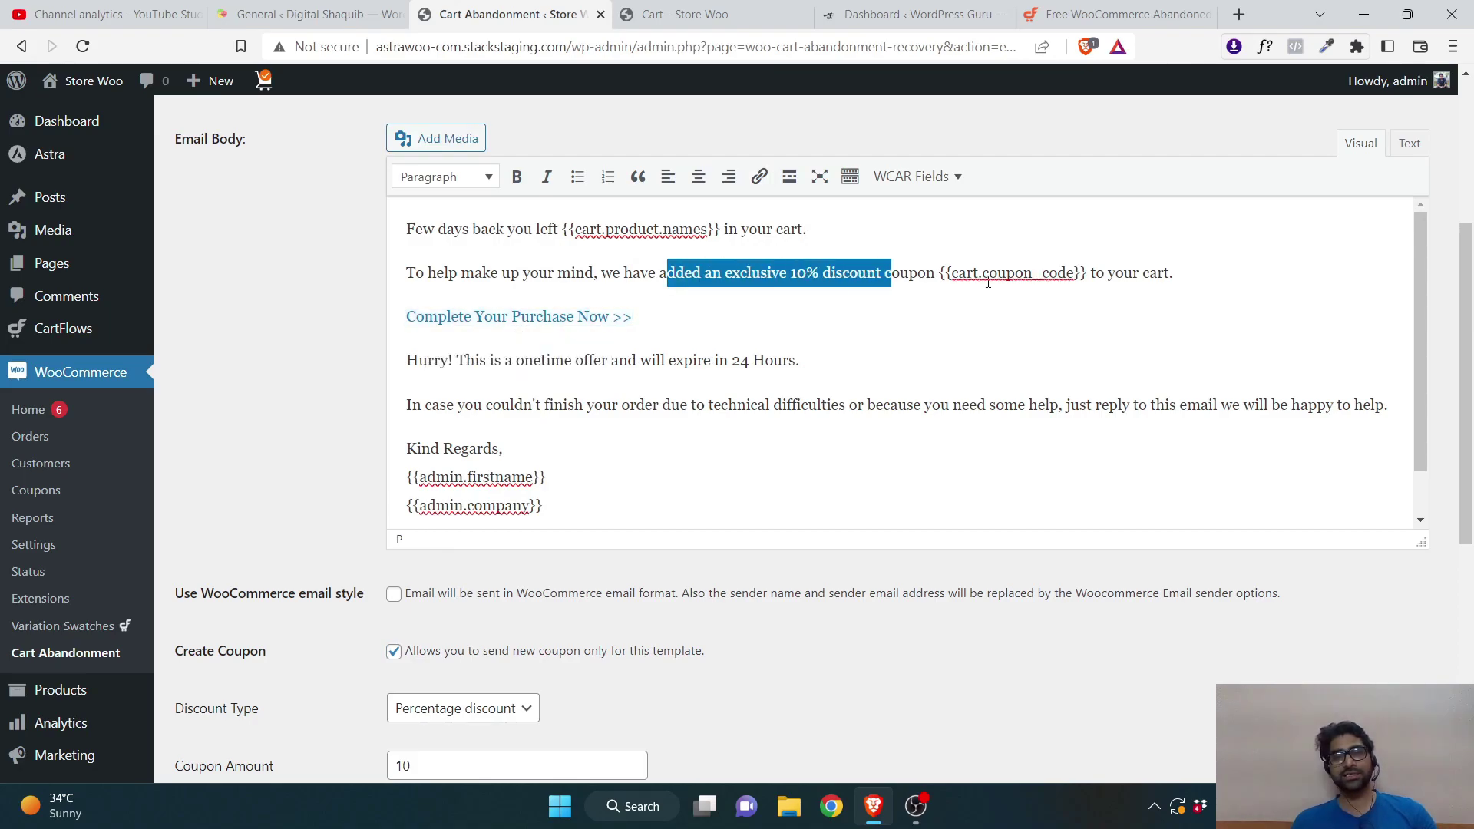
left_click(983, 290)
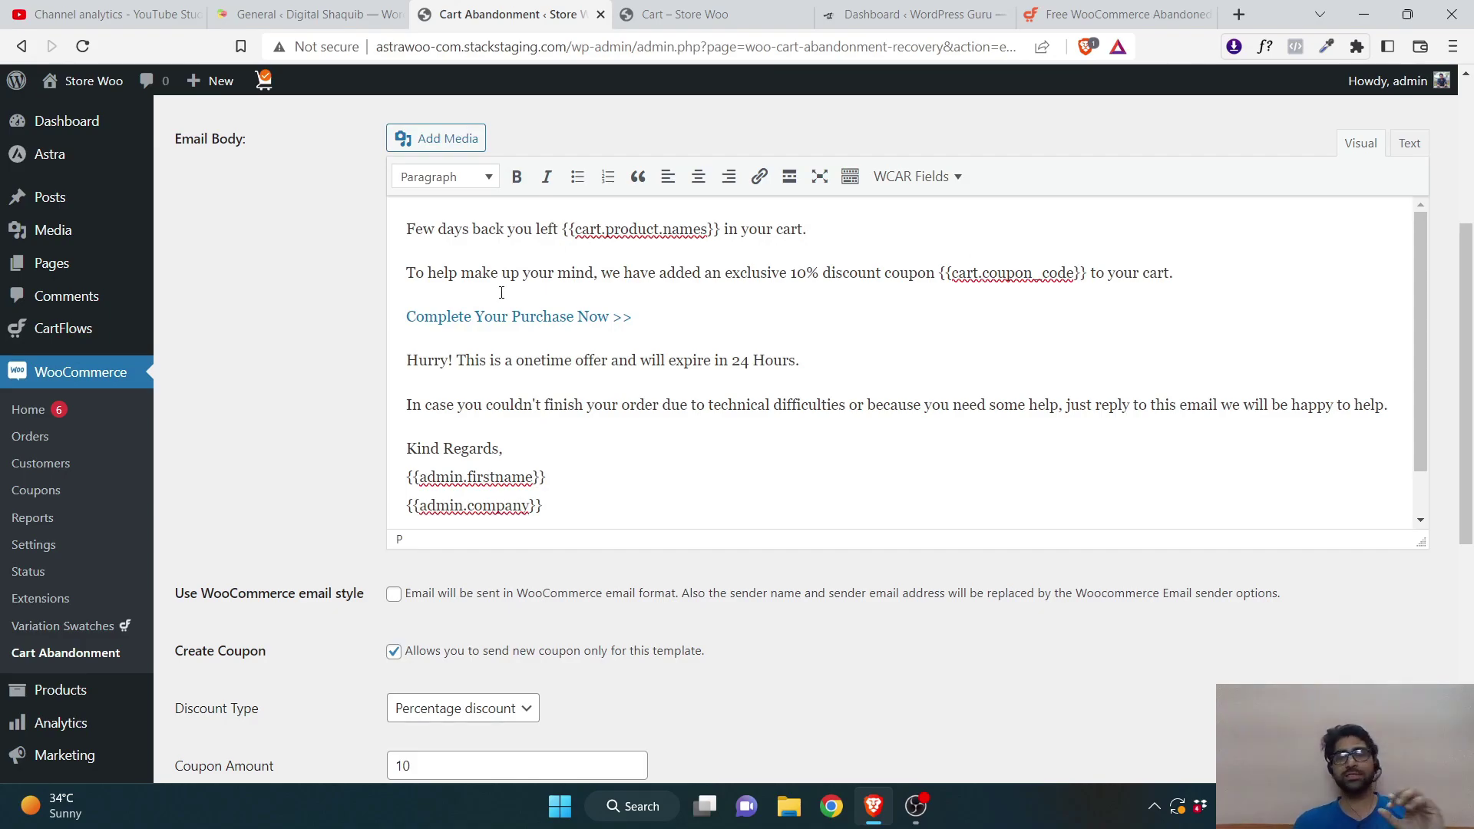
scroll(1470, 417, "down", 2)
left_click_drag(1470, 417, 1472, 192)
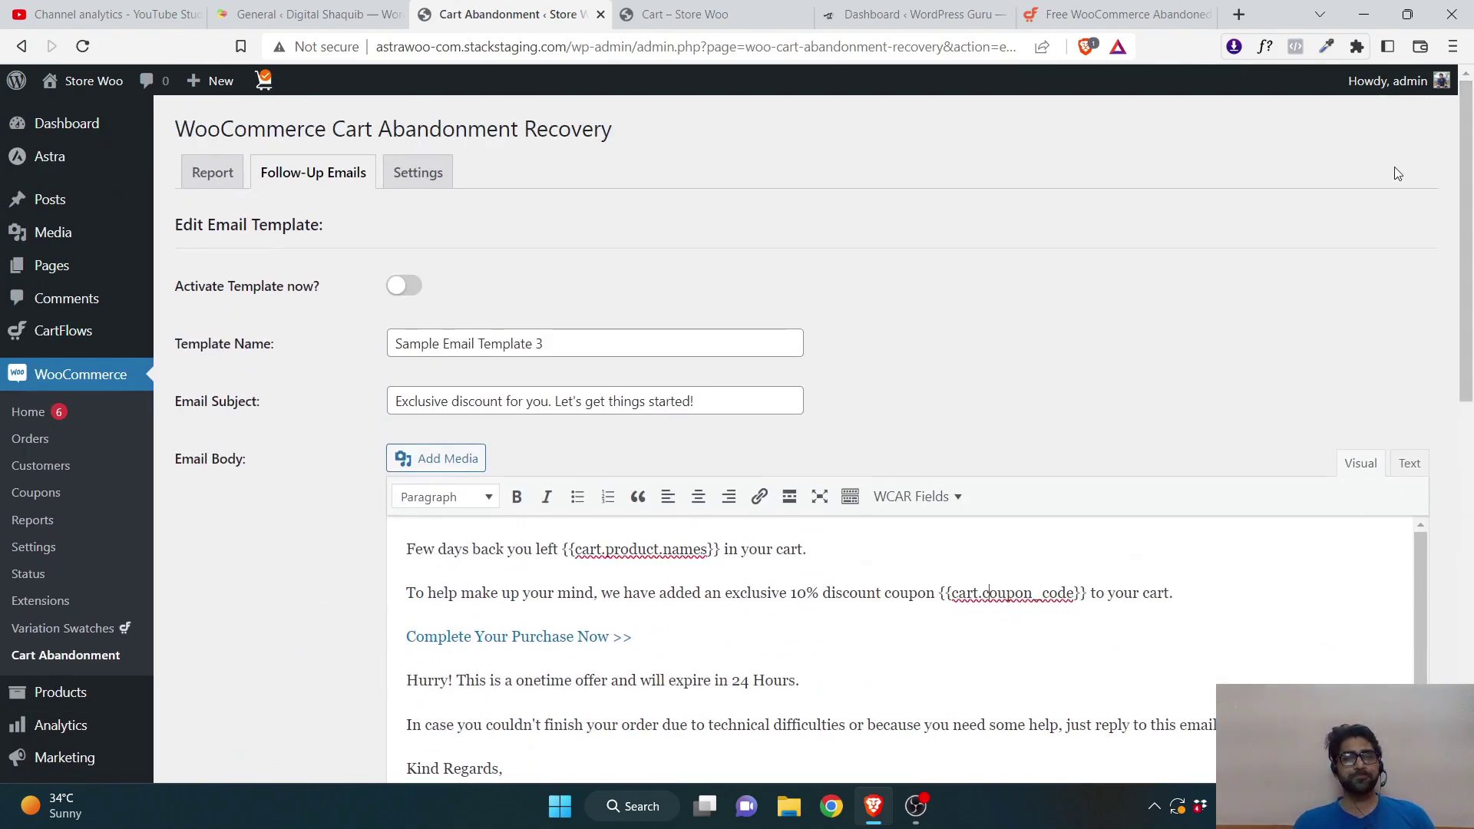